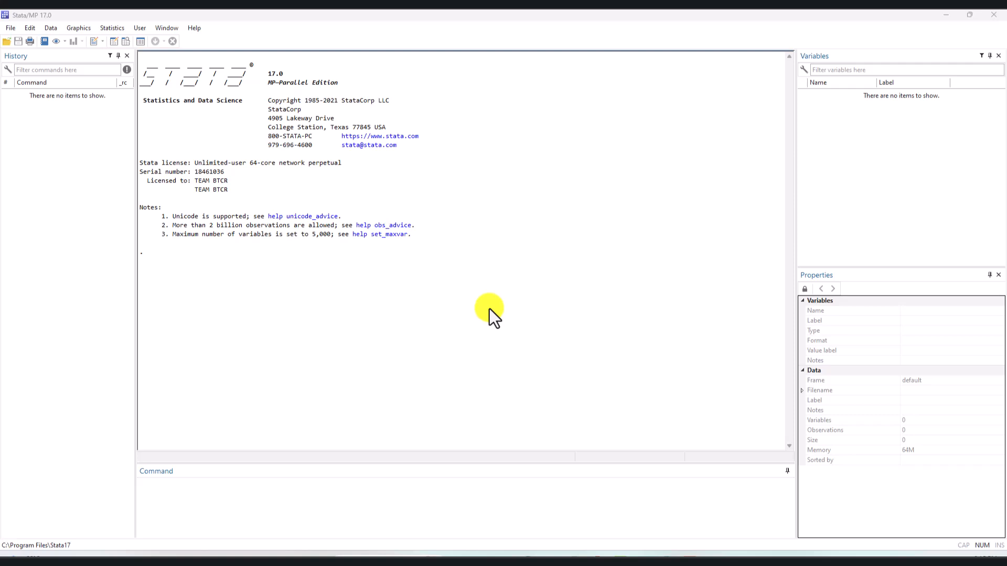
- Change the working directory to the STATA Logs folder on the Desktop
click(240, 504)
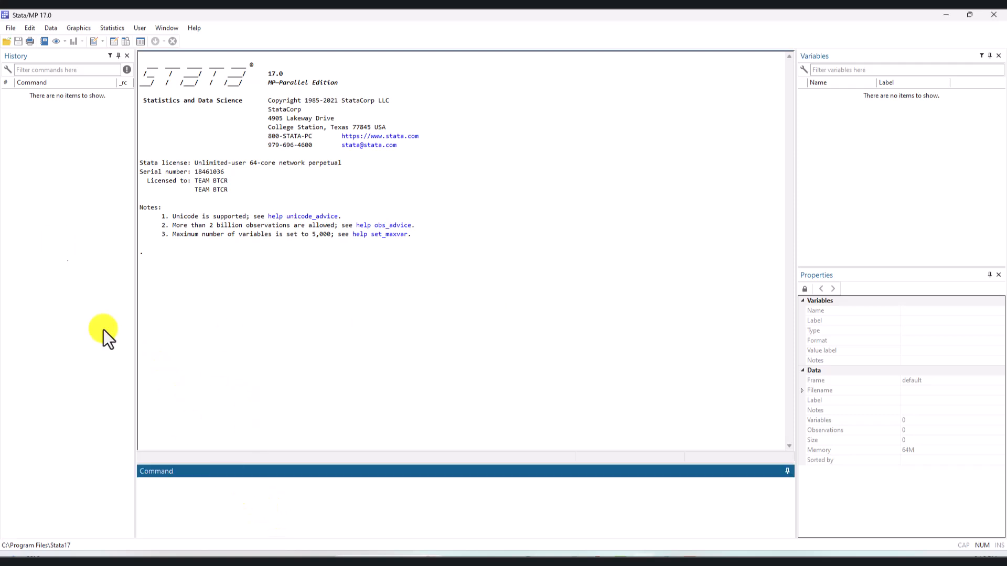
click(10, 28)
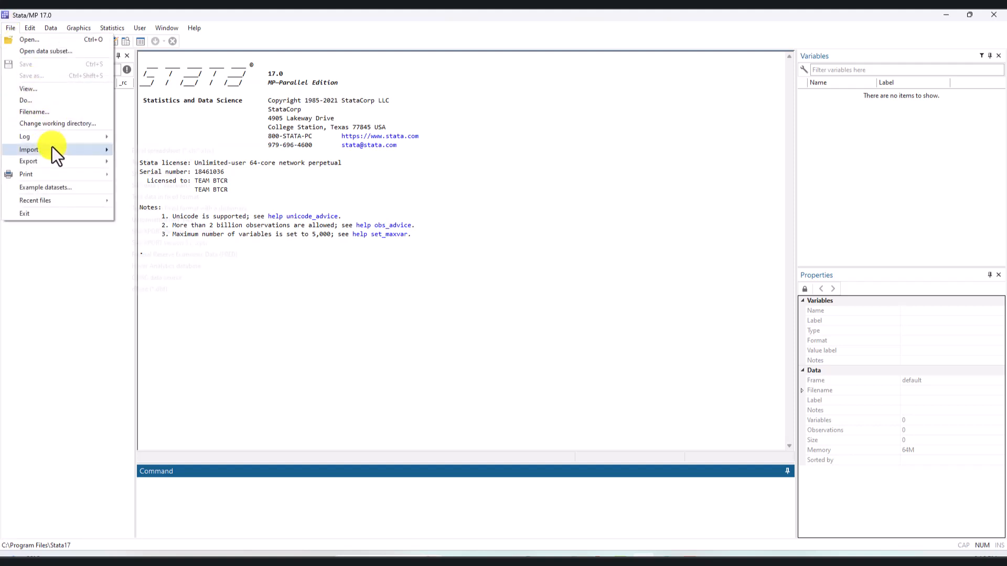
click(80, 127)
scroll(541, 316, down, 2)
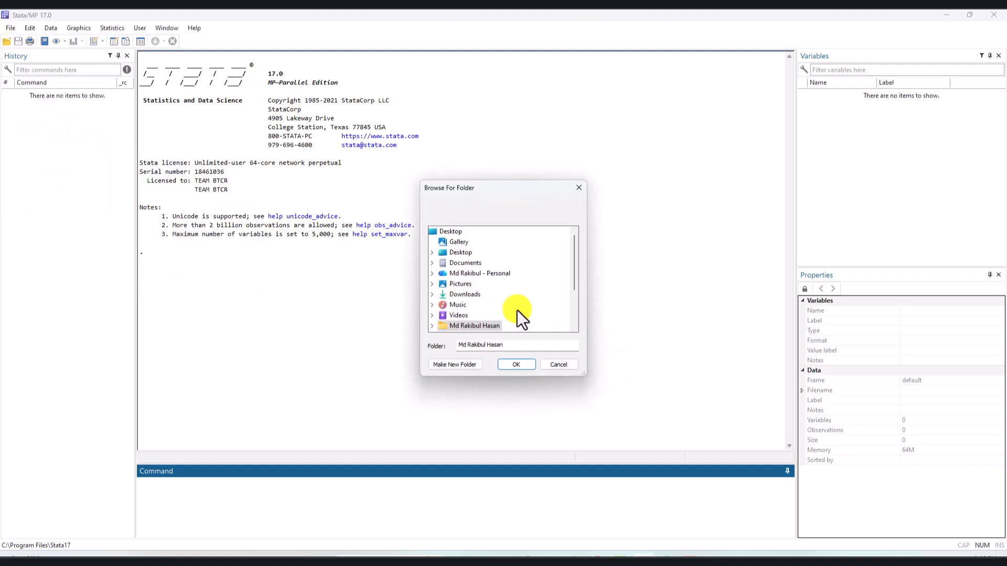
click(464, 316)
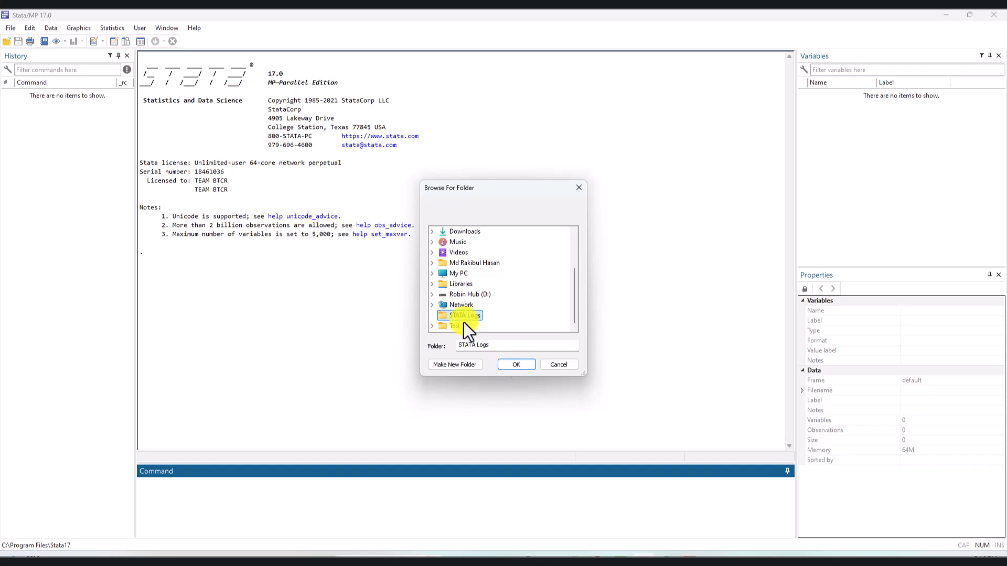
click(528, 364)
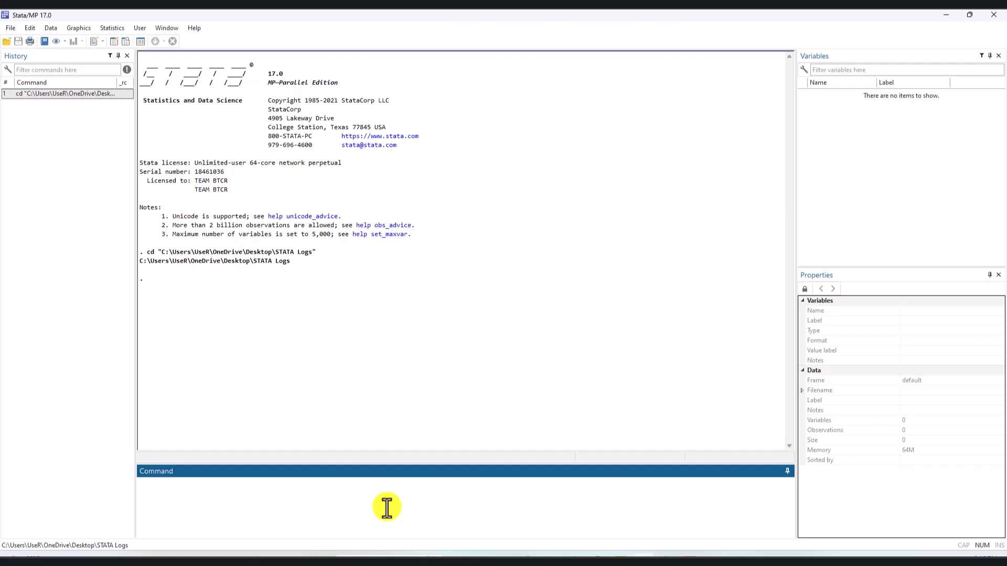
- Load the medical.dta dataset with the use command and browse its records in the Data Editor
text(l)
text(use)
text( medical)
text(.dta)
key(Return)
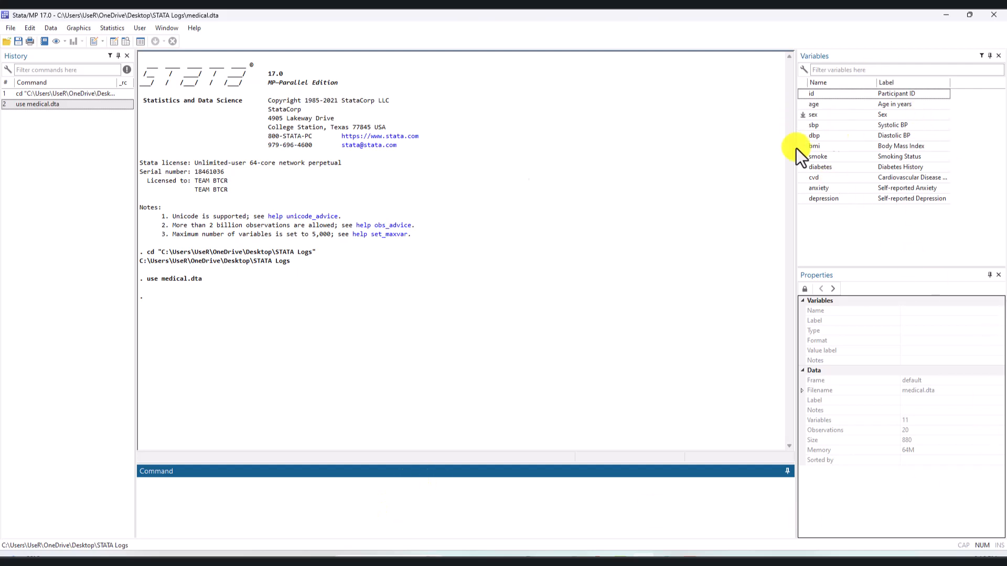
click(127, 42)
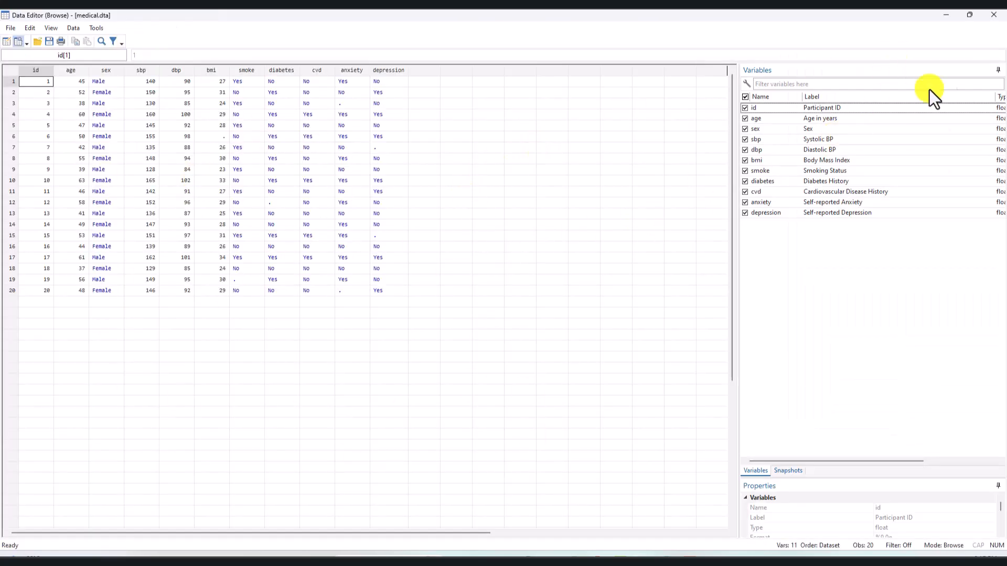
click(991, 16)
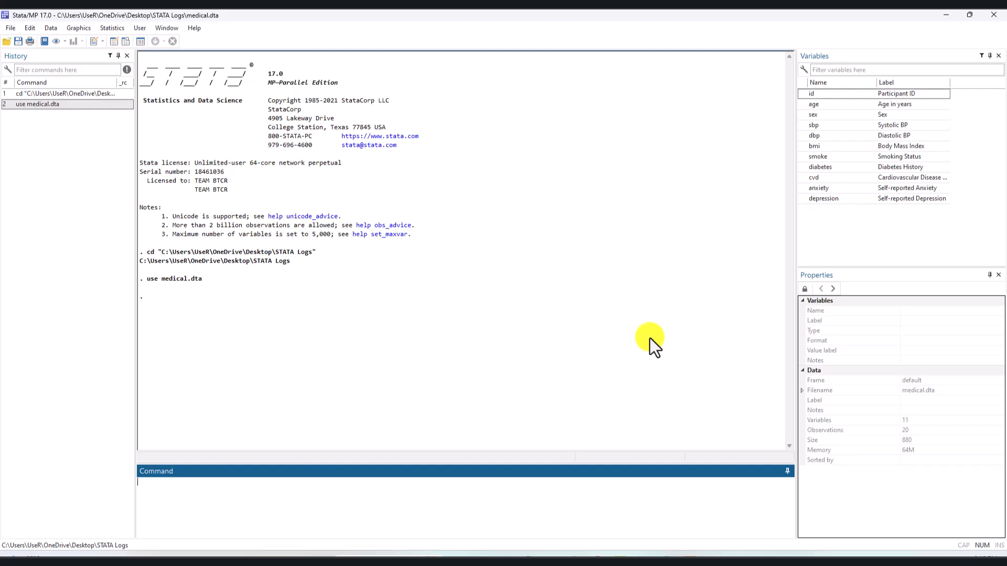
- Run hist bmi to draw a basic histogram of body mass index, and close the graph after viewing it
click(450, 501)
text(hist bmi)
key(Return)
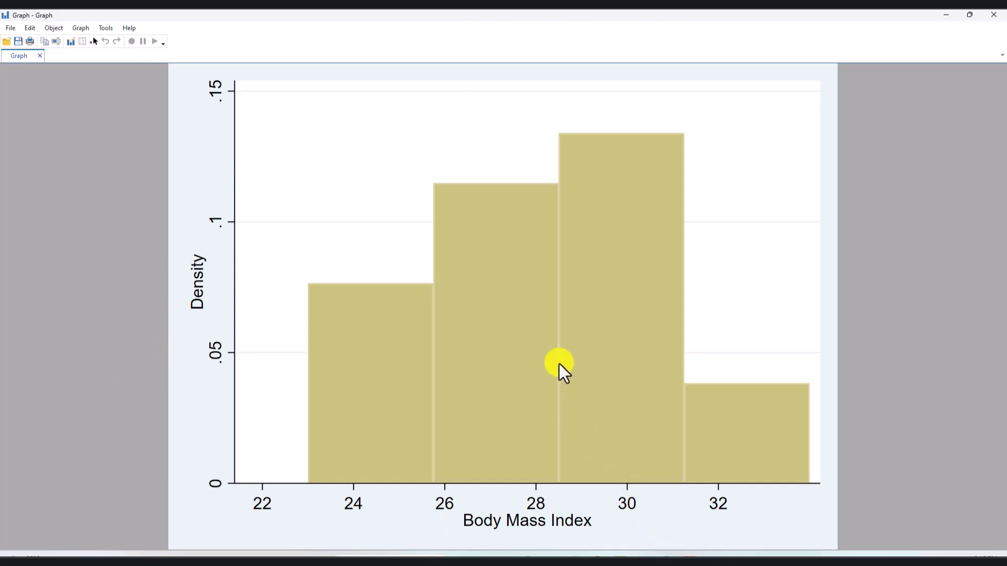
click(993, 15)
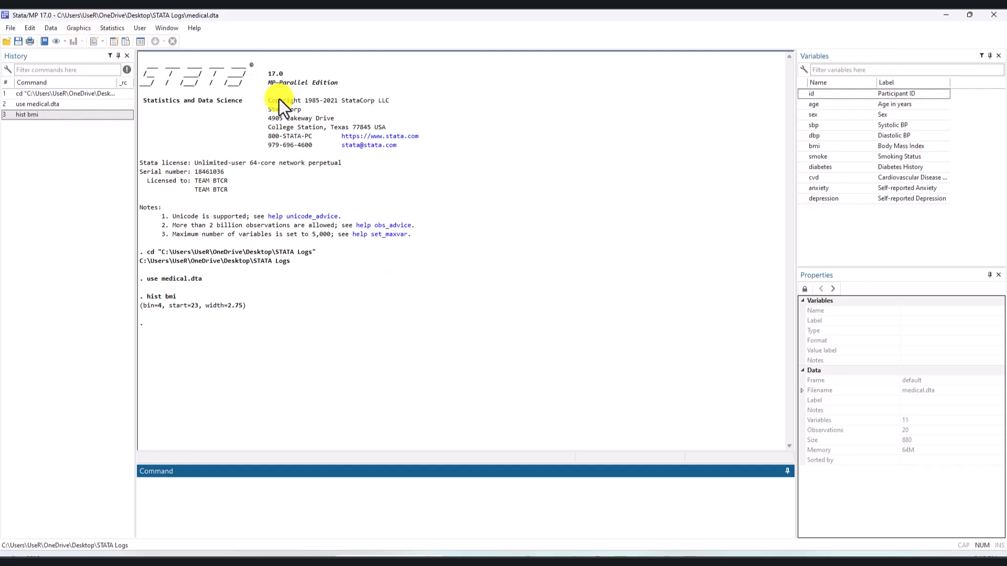
click(14, 24)
click(15, 24)
click(25, 29)
mouse_move(7, 28)
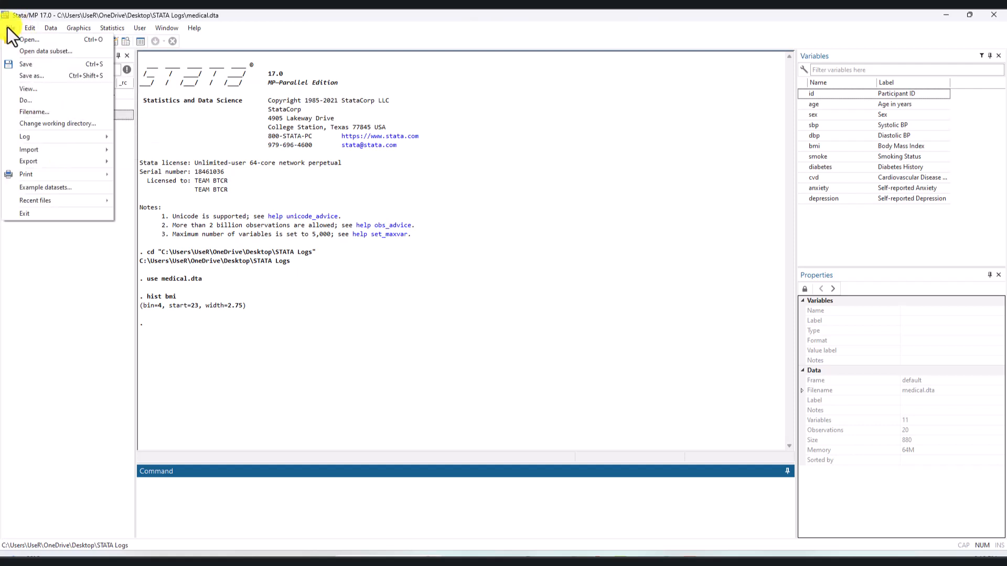
click(353, 505)
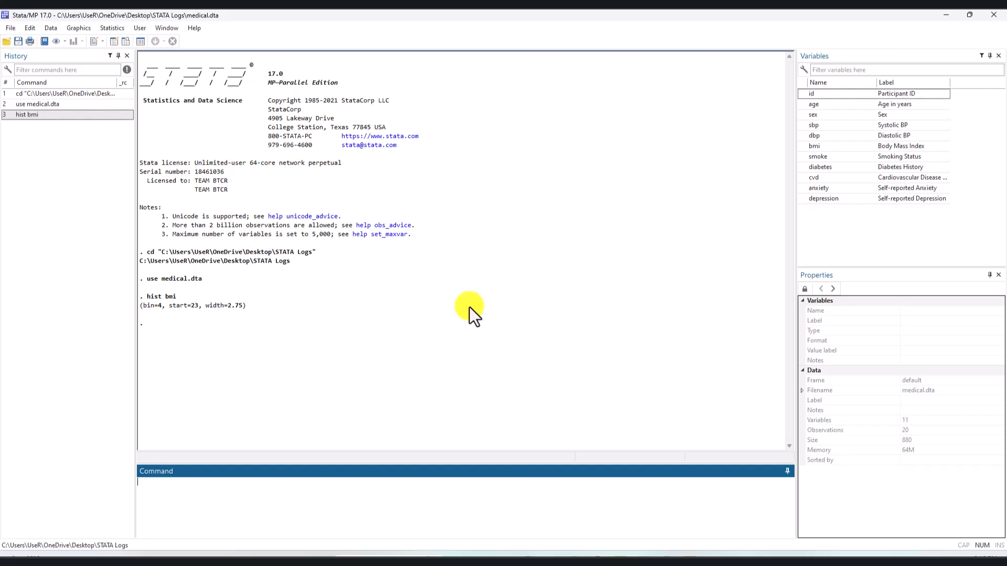
- Reuse the earlier hist bmi command with the percent option to plot percentages, and close the graph after viewing it
click(43, 116)
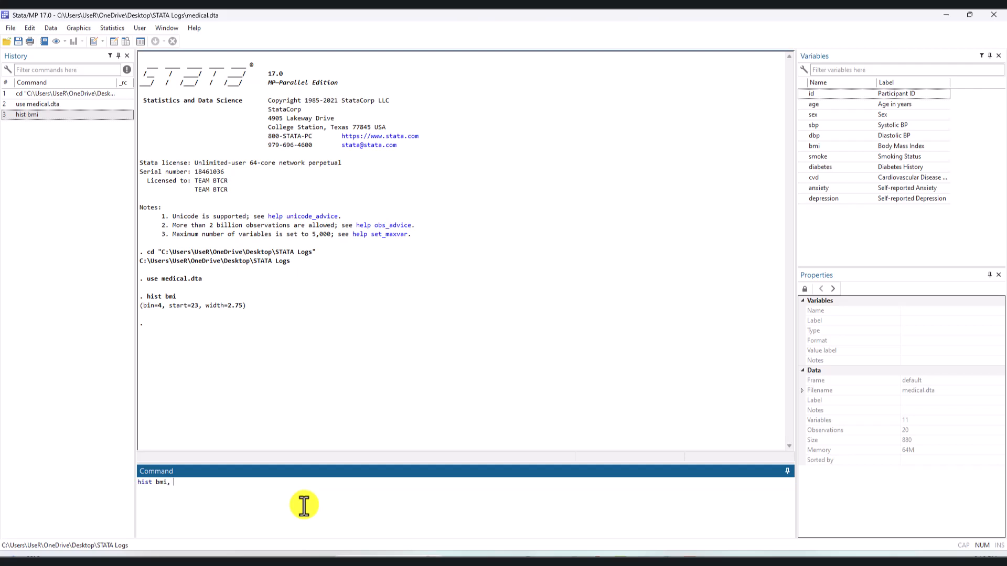
text(, percent)
key(Return)
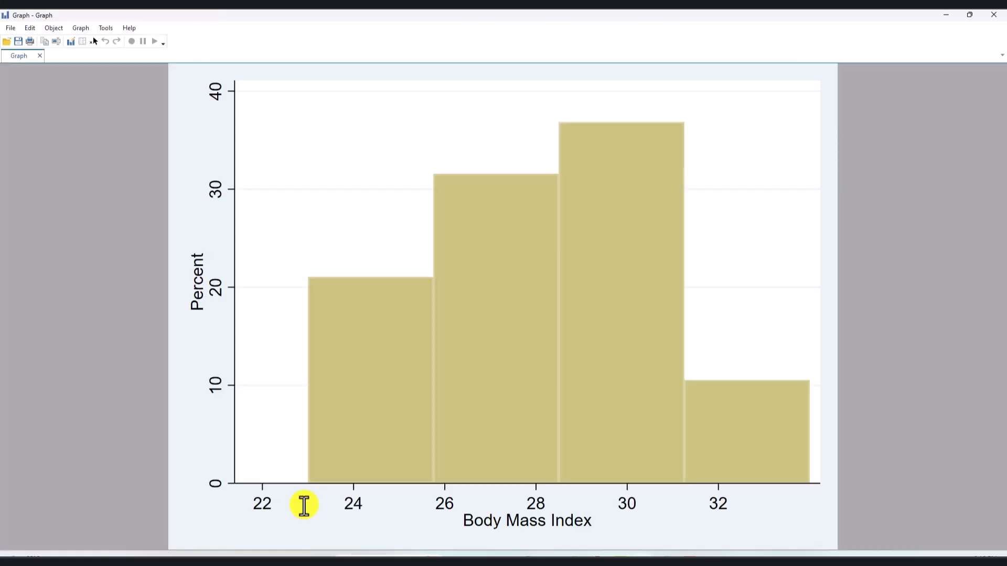
click(994, 14)
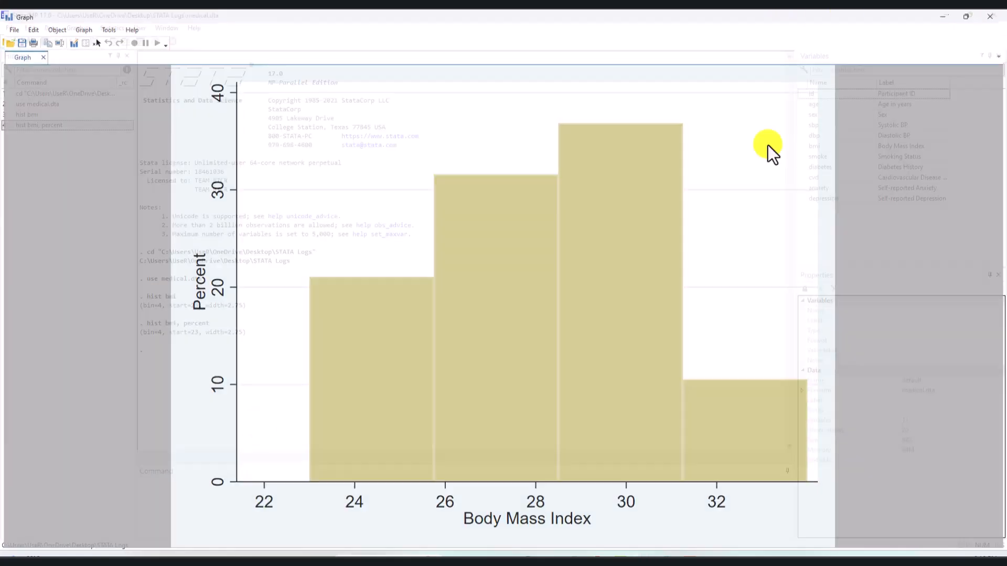
- Recall the hist bmi, percent command and extend it with bin(7) and fcolor(teal)
click(73, 126)
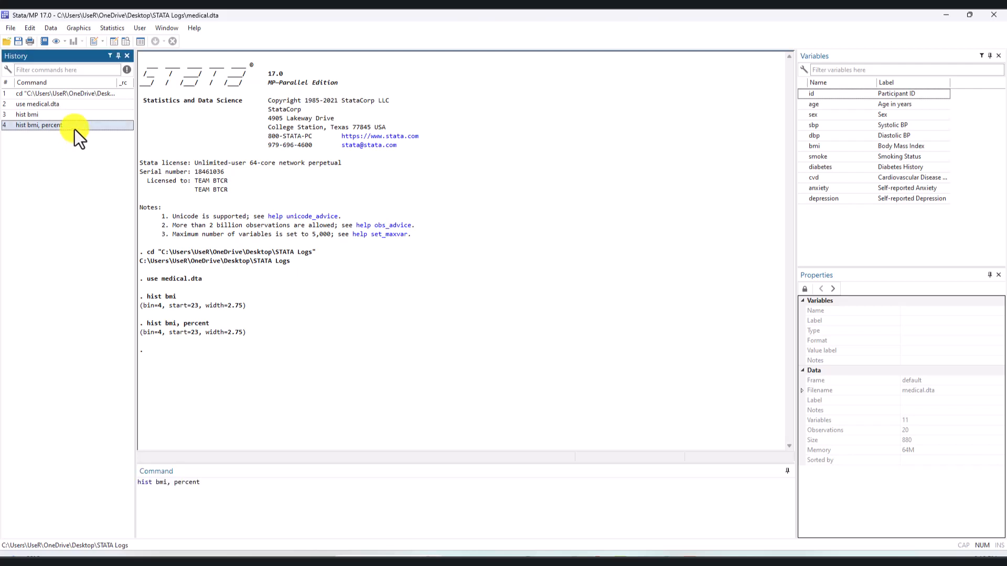
click(297, 529)
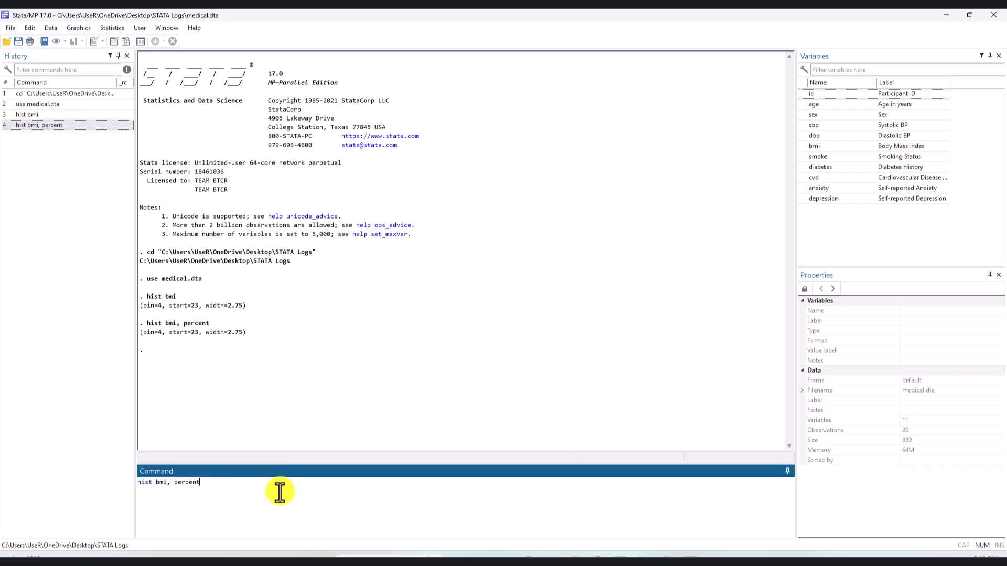
text(bin)
text(())
text(7)
text(f)
text(color)
text(())
text(t)
text(eal)
- Append lcolor(black) and addlabels to the histogram command, run it, and close the graph after viewing it
text(lcolor)
text(())
text(black)
text( a)
text(ddlabels)
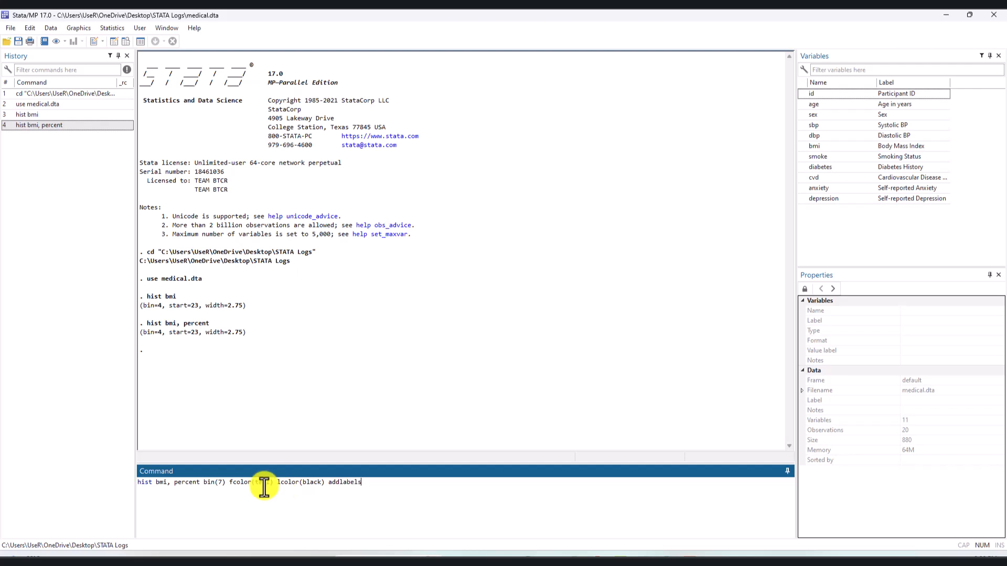
drag(366, 494, 326, 480)
click(414, 490)
key(Return)
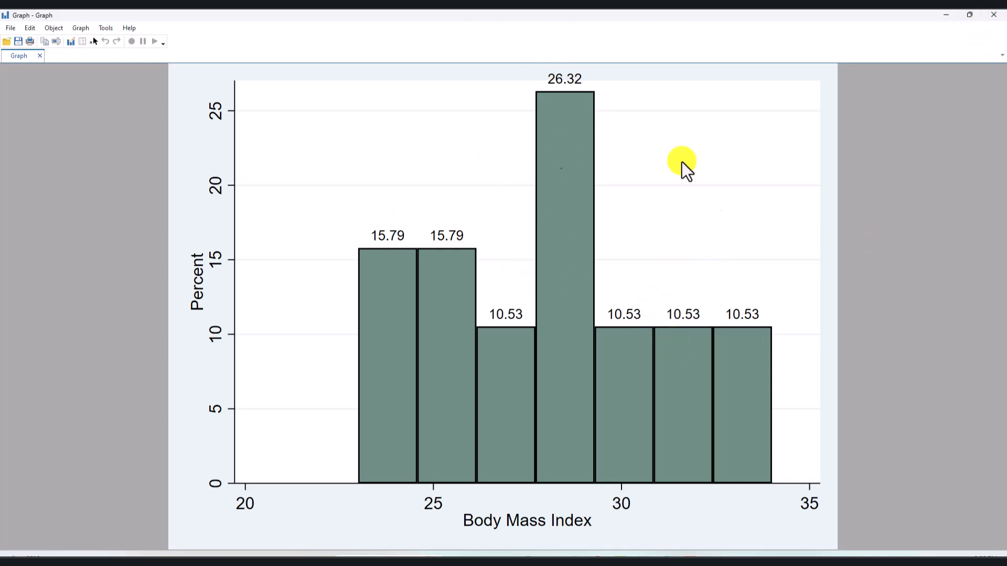
click(994, 15)
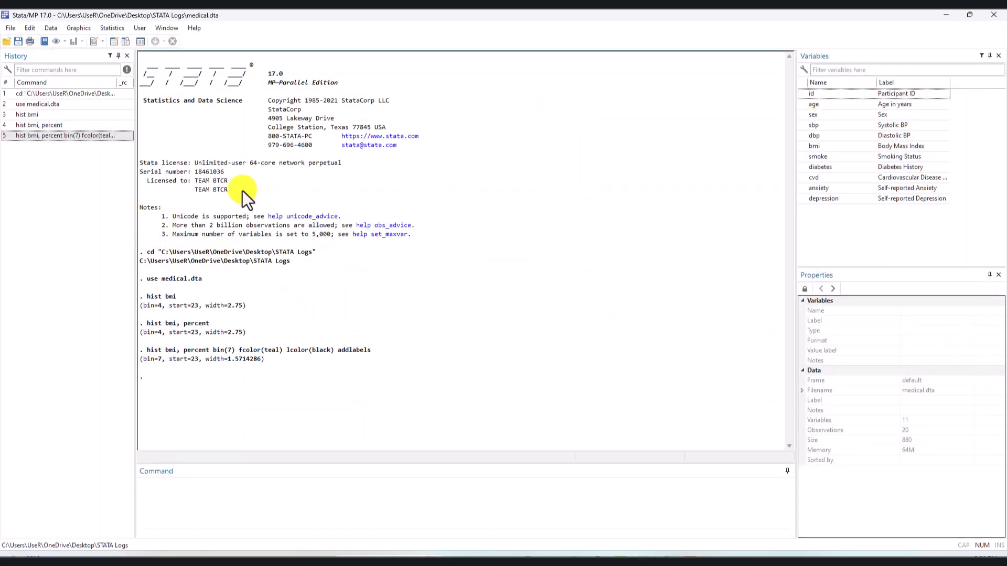
- Open the do-file Class 21 - Histogram.do from the STATA Logs folder and enlarge its text for reading
click(11, 29)
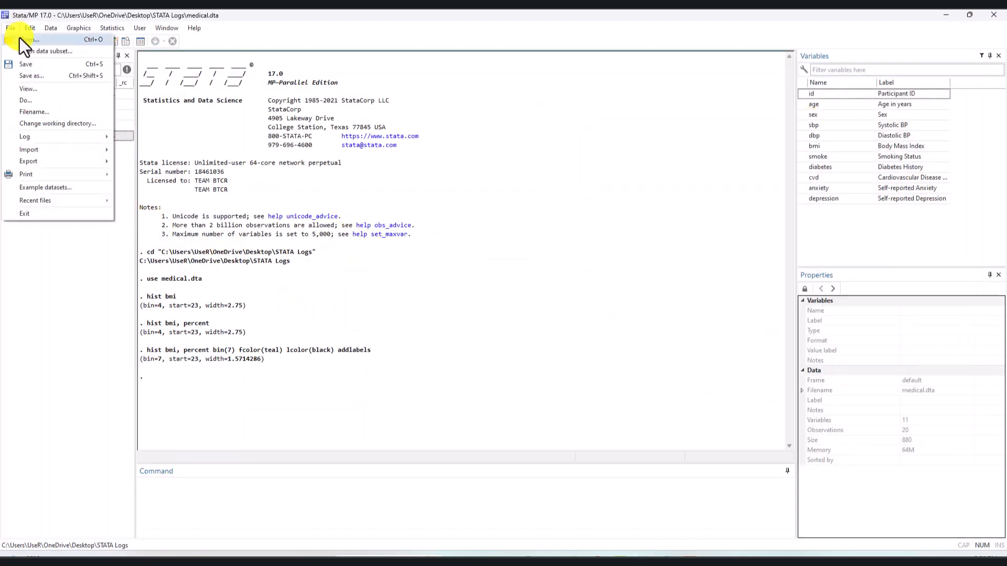
click(20, 39)
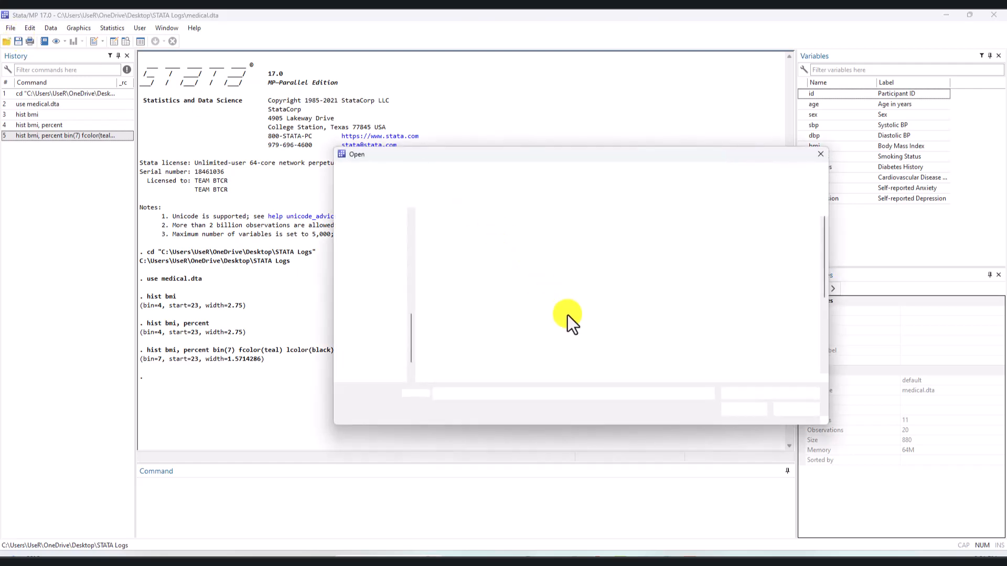
scroll(569, 315, down, 2)
scroll(570, 316, up, 1)
click(496, 266)
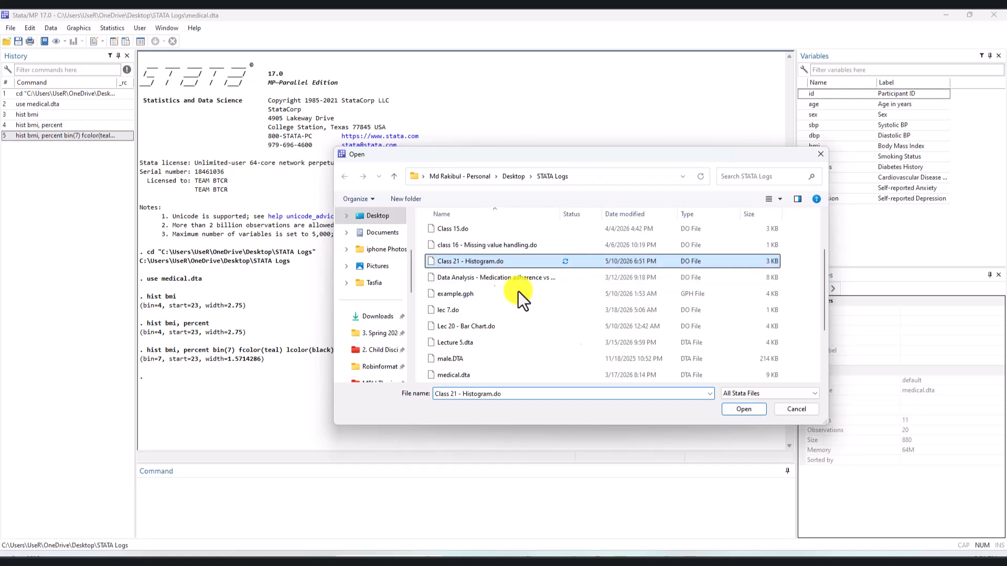
click(745, 413)
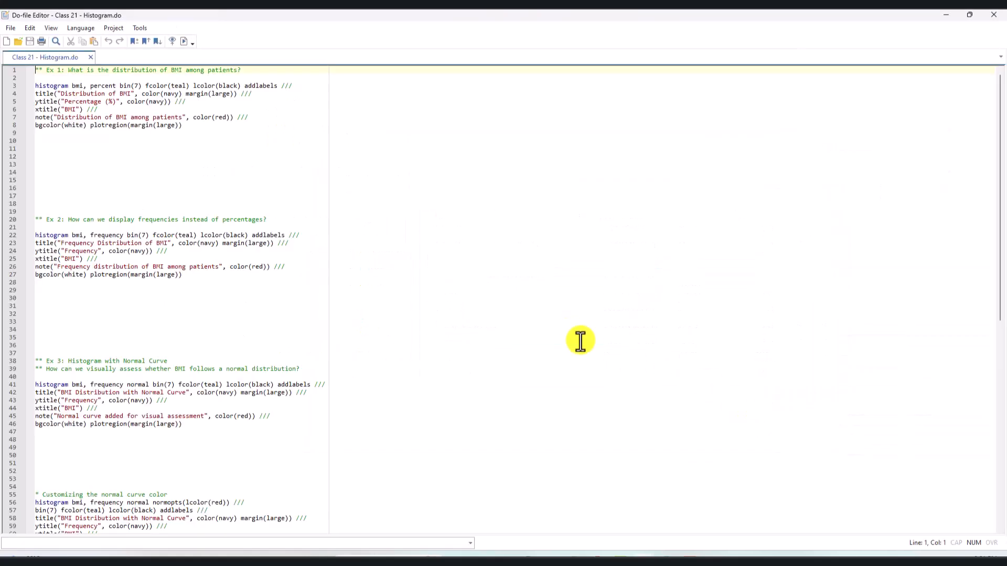
scroll(313, 271, up, 10)
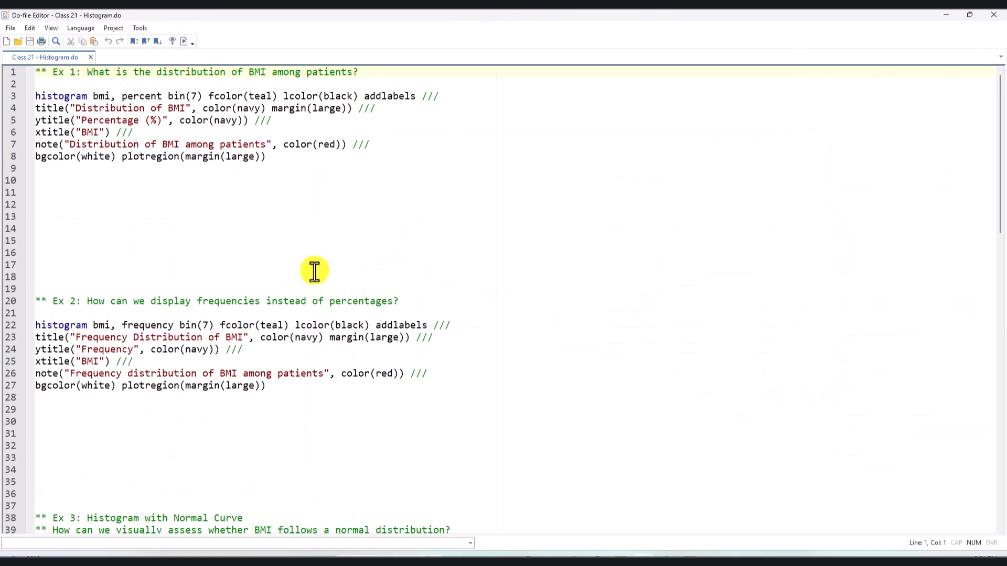
scroll(314, 272, up, 1)
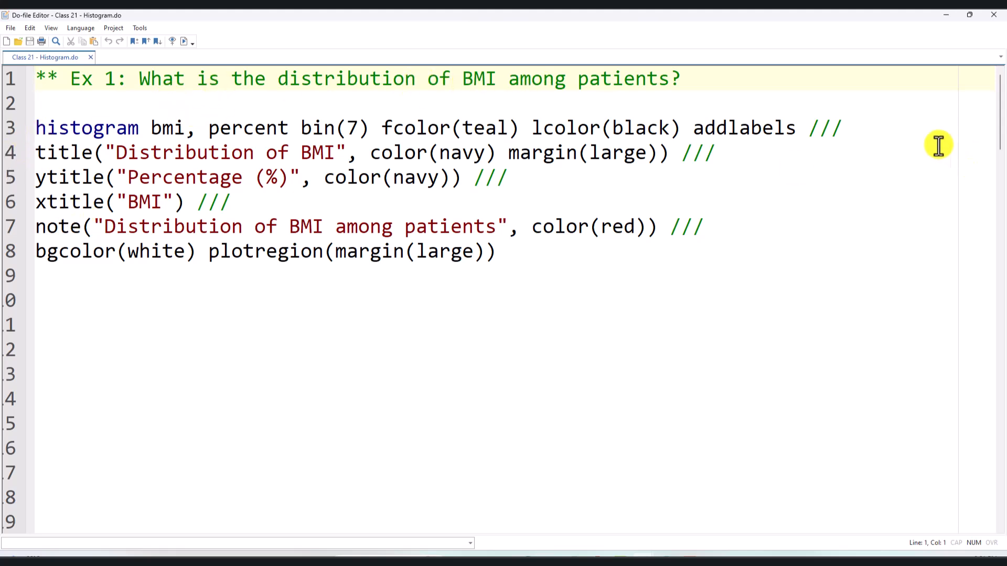
- Examine the Ex 1 histogram code, including its title, margin, axis title, note, background colour and plot region options
drag(786, 128, 796, 128)
drag(621, 128, 35, 128)
click(726, 151)
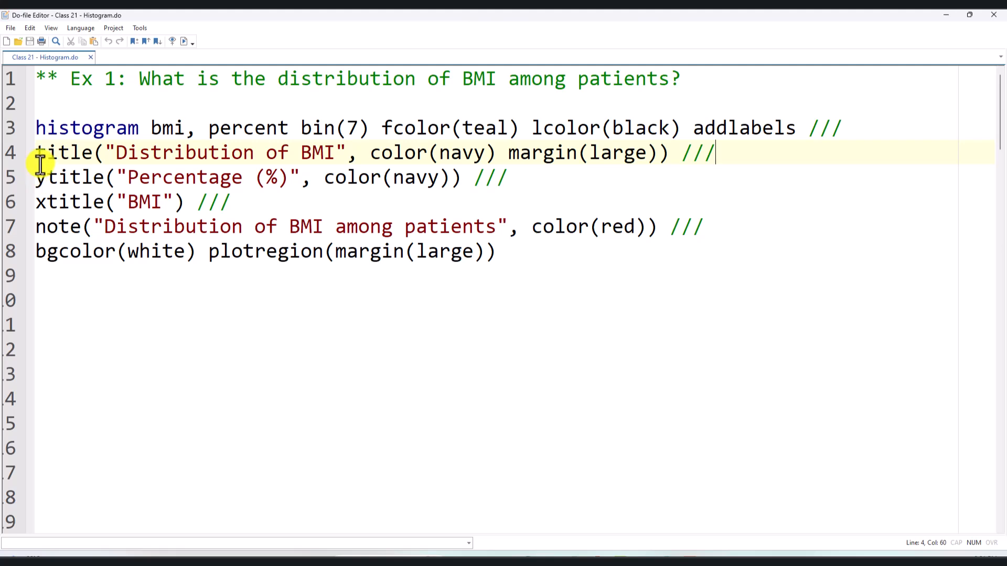
drag(114, 152, 352, 156)
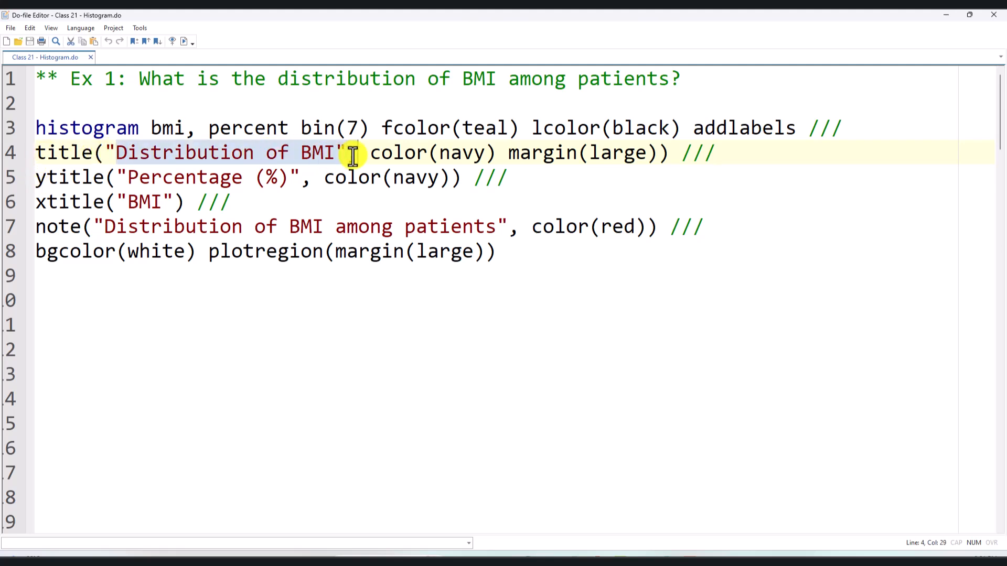
click(362, 157)
drag(386, 155, 648, 168)
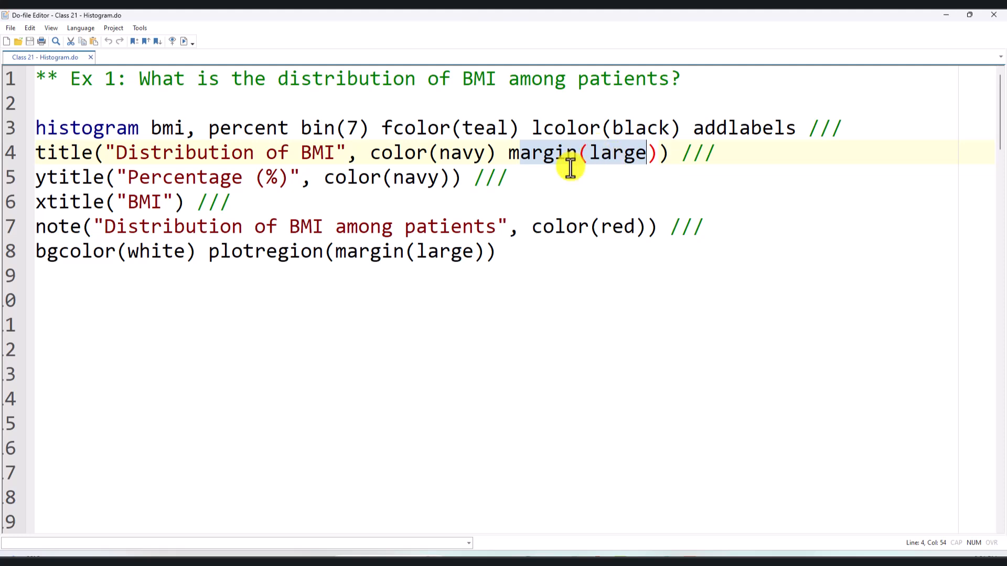
drag(36, 177, 116, 180)
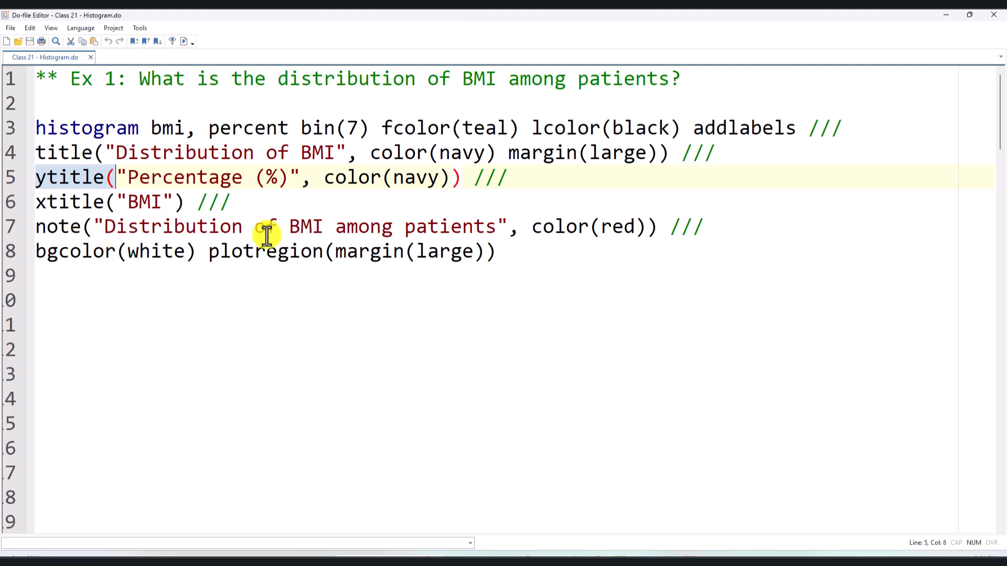
click(498, 226)
click(158, 252)
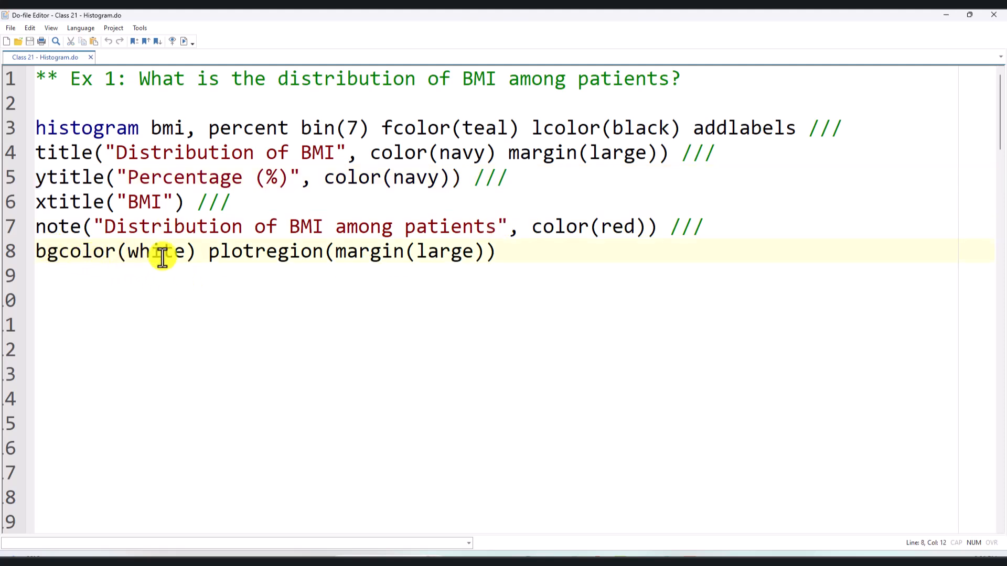
click(265, 253)
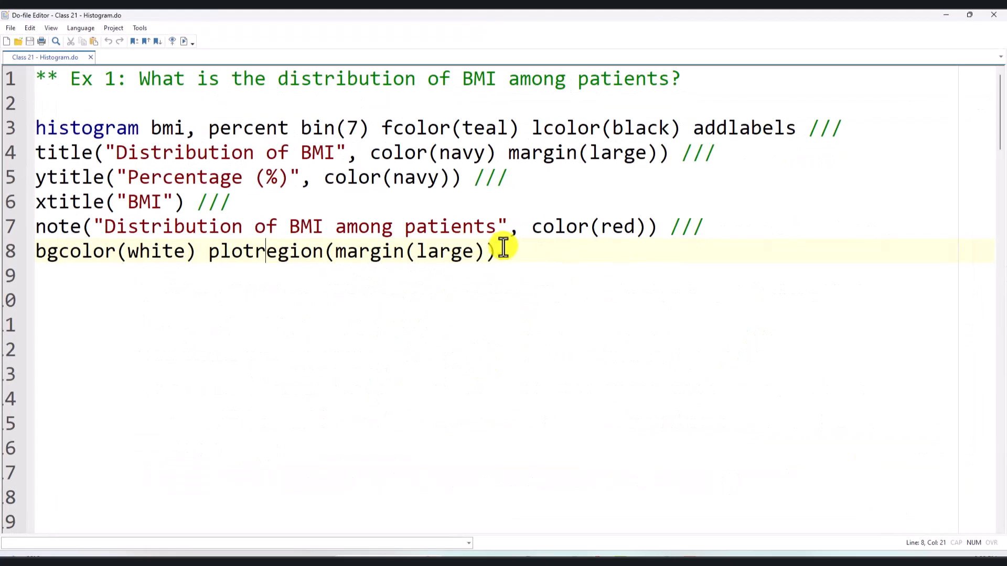
- Run the Ex 1 histogram command on lines 3 to 8 of the do-file, and close the graph after viewing it
drag(504, 247, 3, 126)
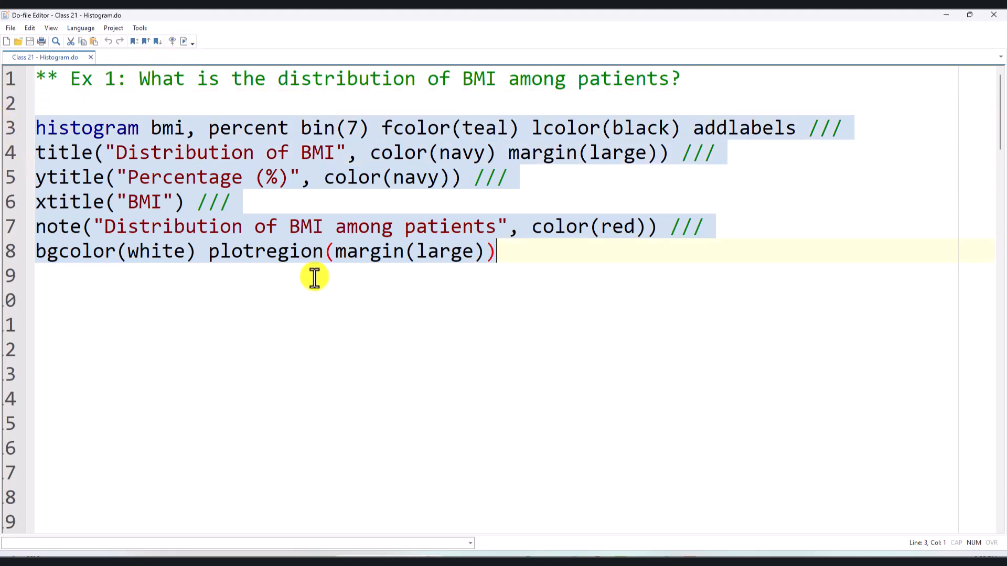
key(ctrl+d)
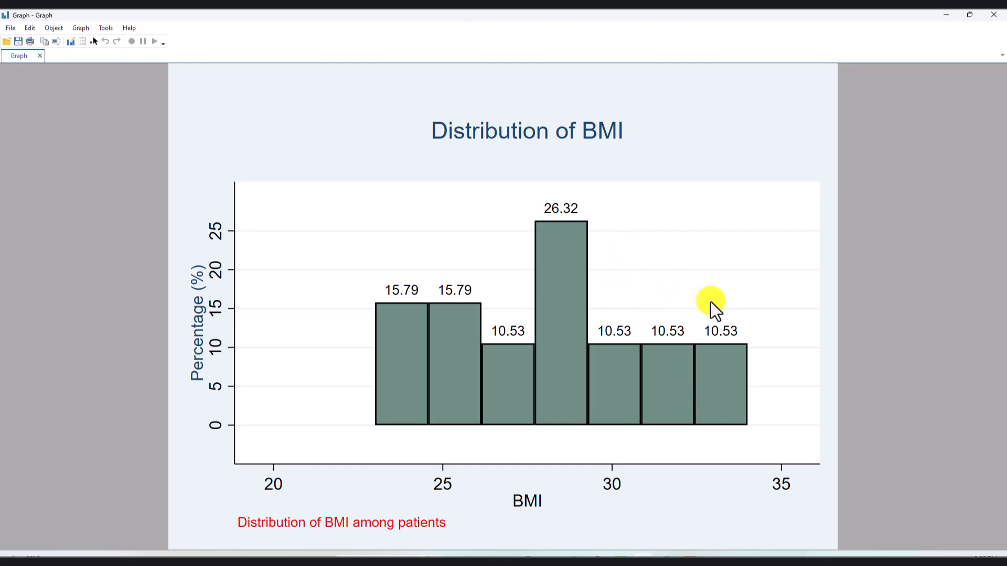
click(994, 14)
click(397, 336)
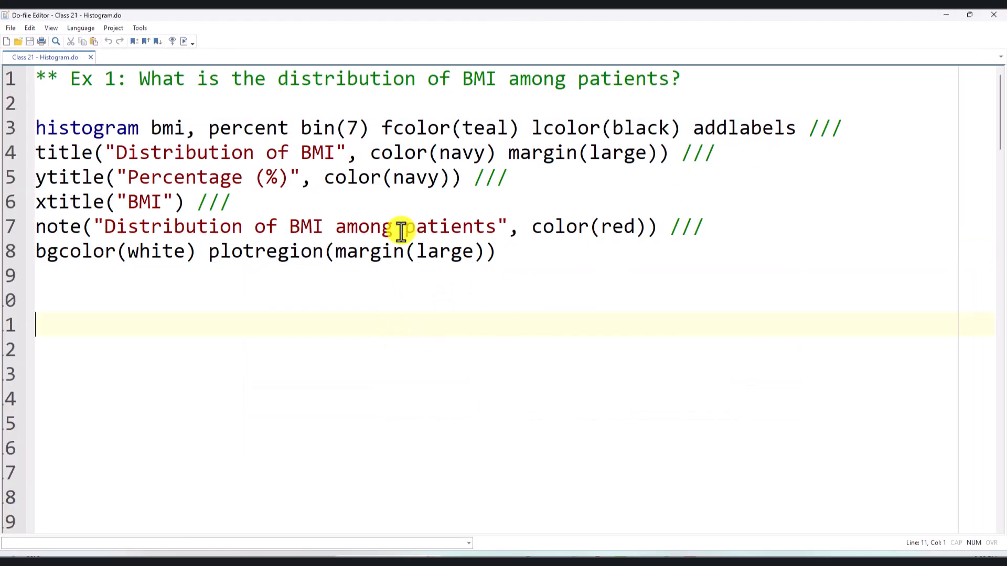
- Examine the Ex 1 histogram command on lines 3 to 8, including the bmi variable and the percent option
drag(512, 257, 10, 120)
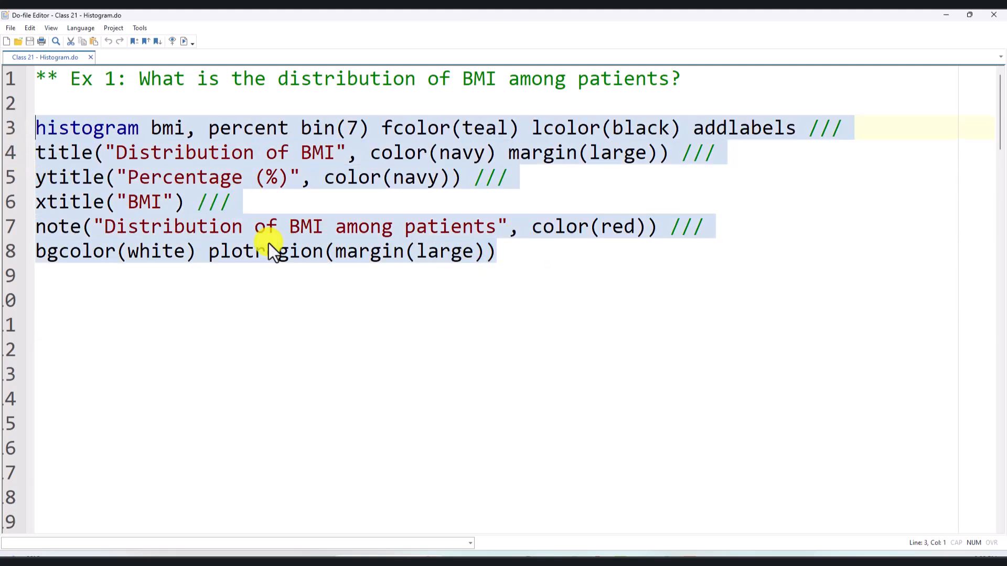
click(279, 283)
click(586, 315)
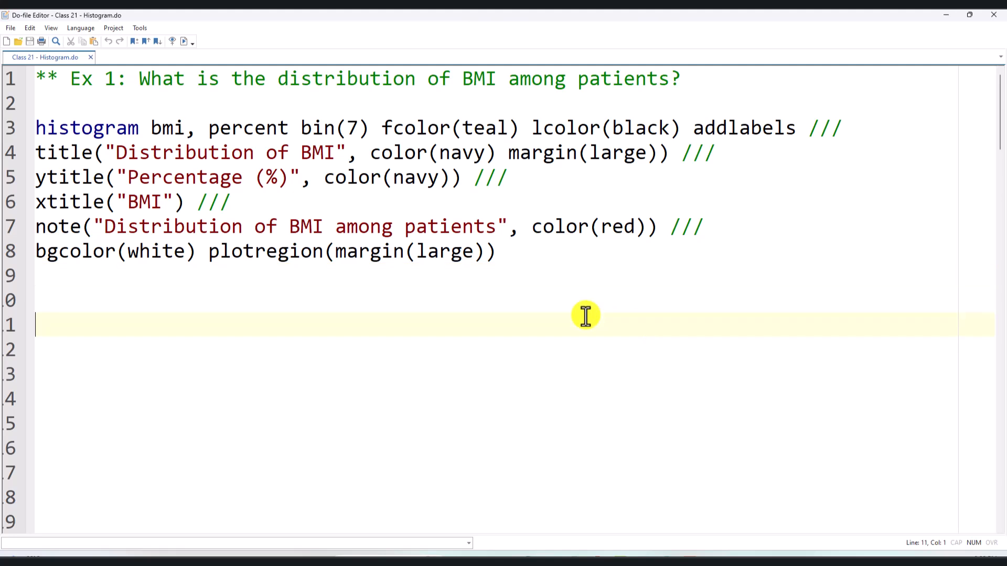
drag(507, 251, 233, 136)
click(409, 283)
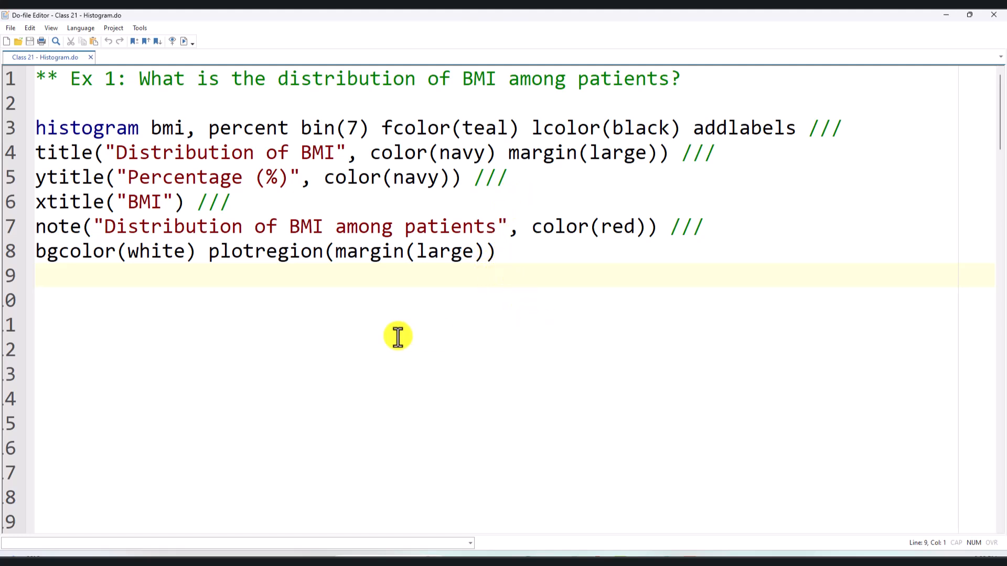
click(356, 327)
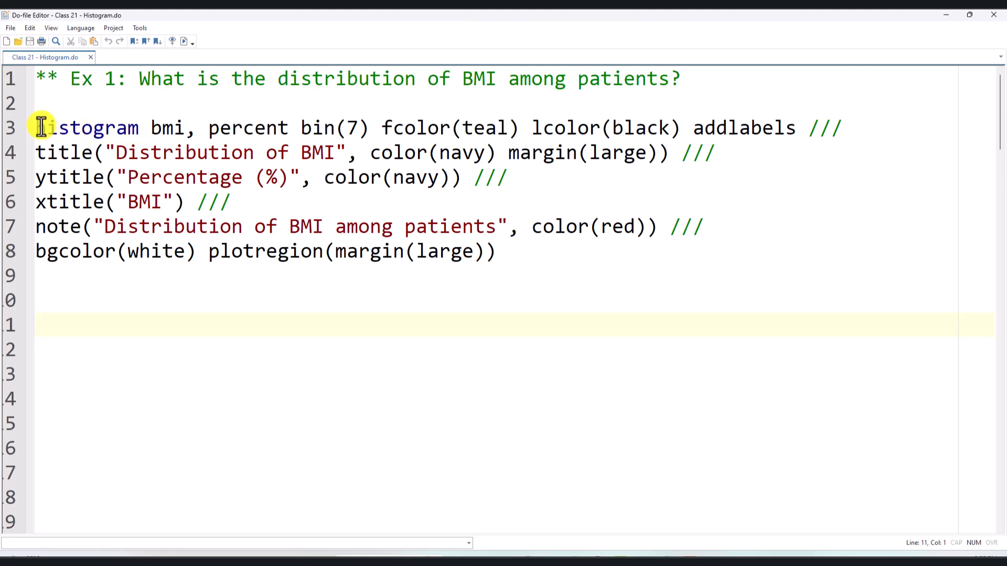
drag(40, 128, 202, 125)
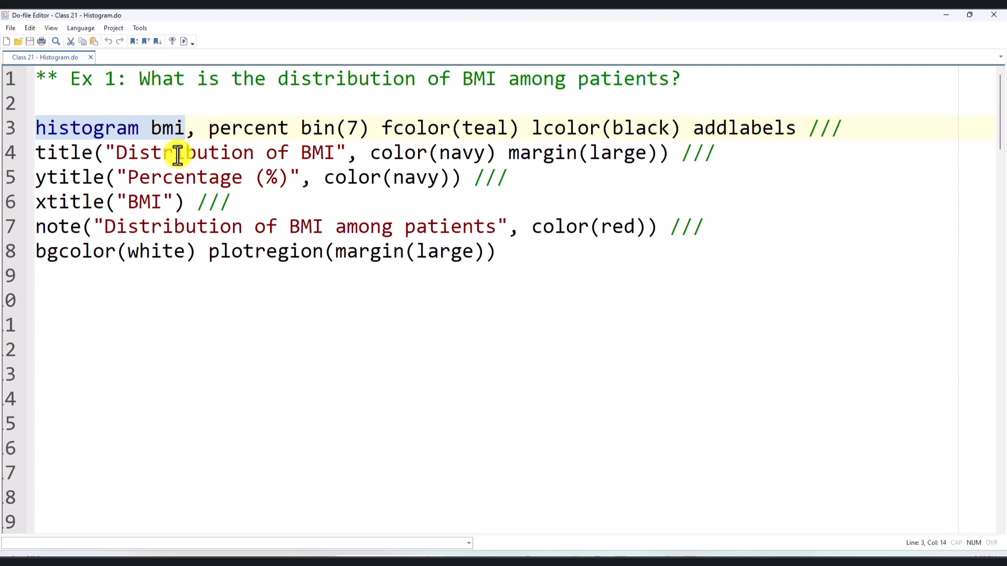
click(232, 127)
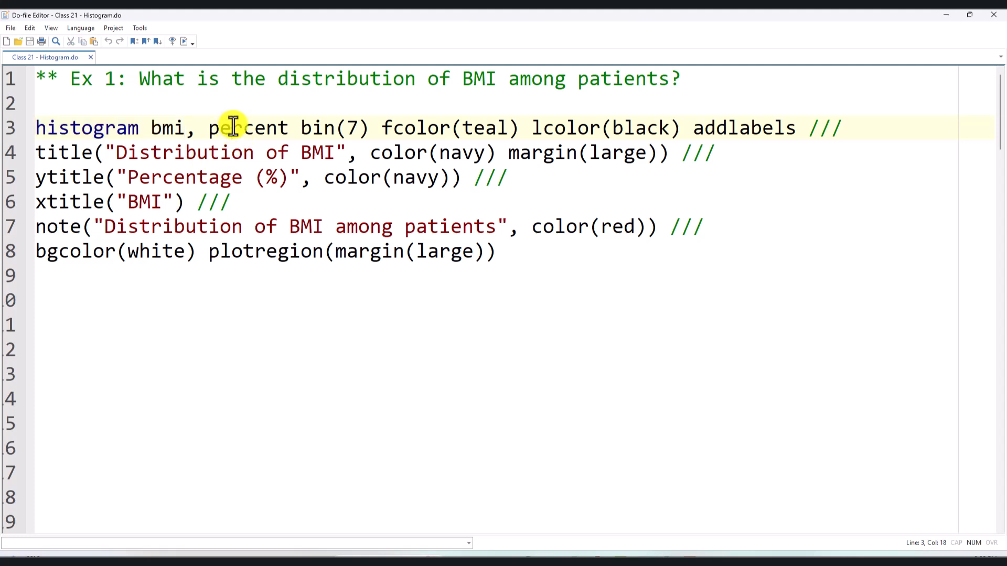
- Change the bin option in the Ex 1 histogram command to 10, run lines 3 to 8, and close the graph after viewing it
click(301, 126)
drag(301, 125, 344, 124)
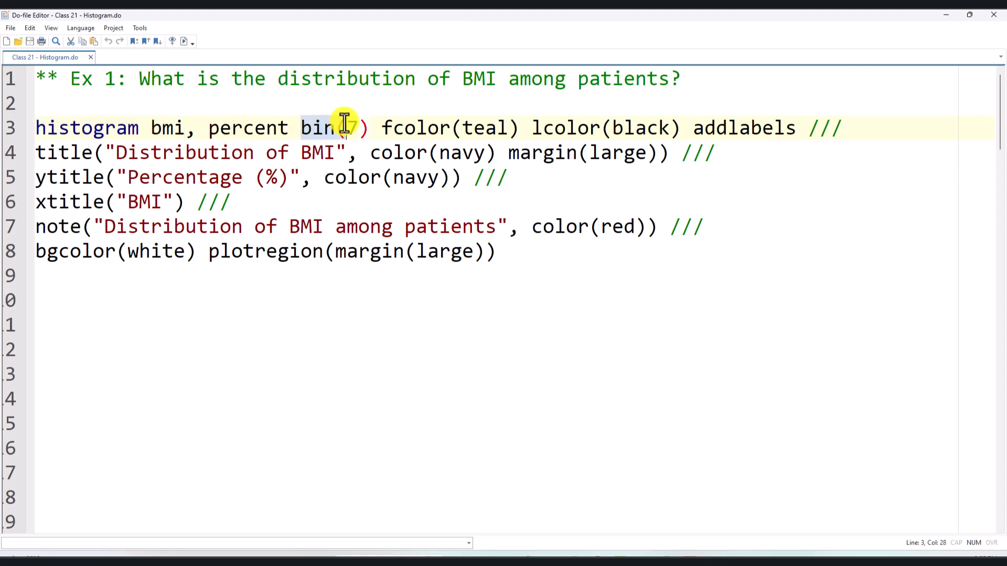
text(7)
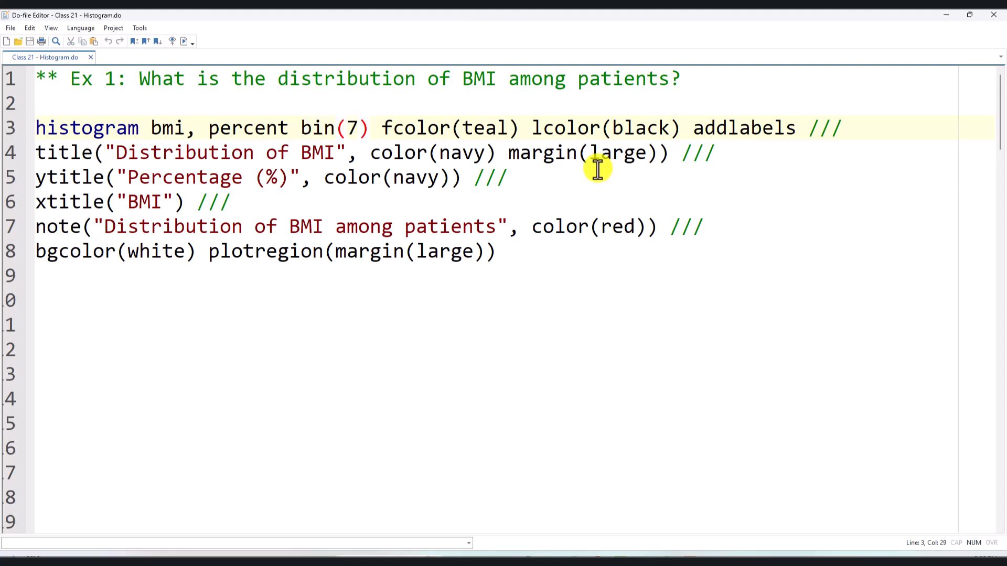
key(BackSpace)
text(10)
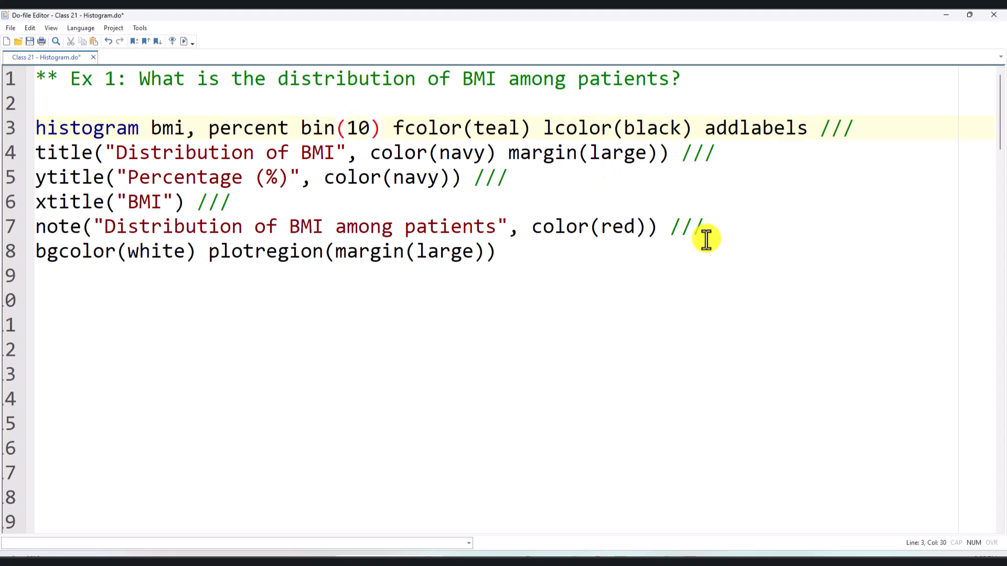
drag(581, 262, 7, 128)
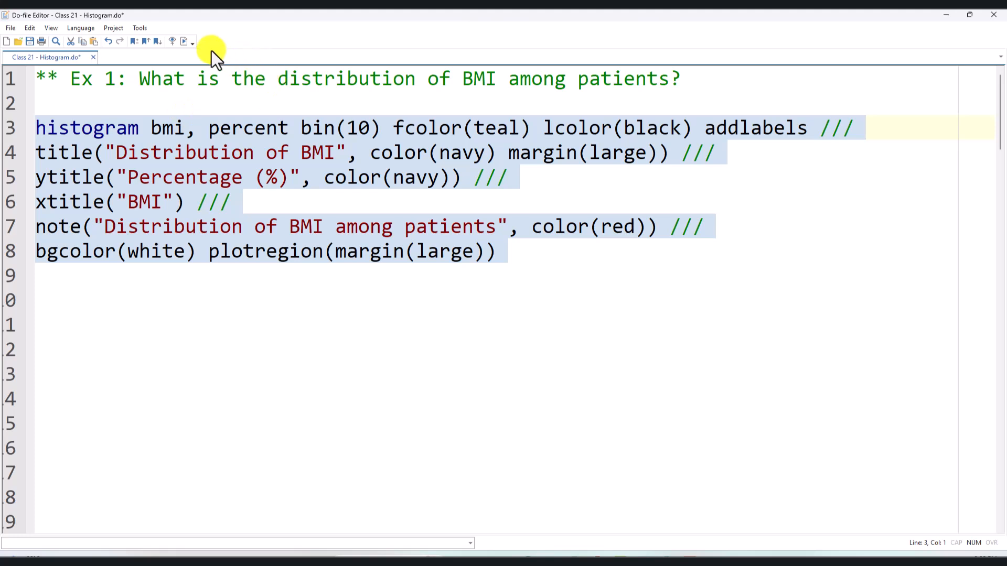
click(185, 42)
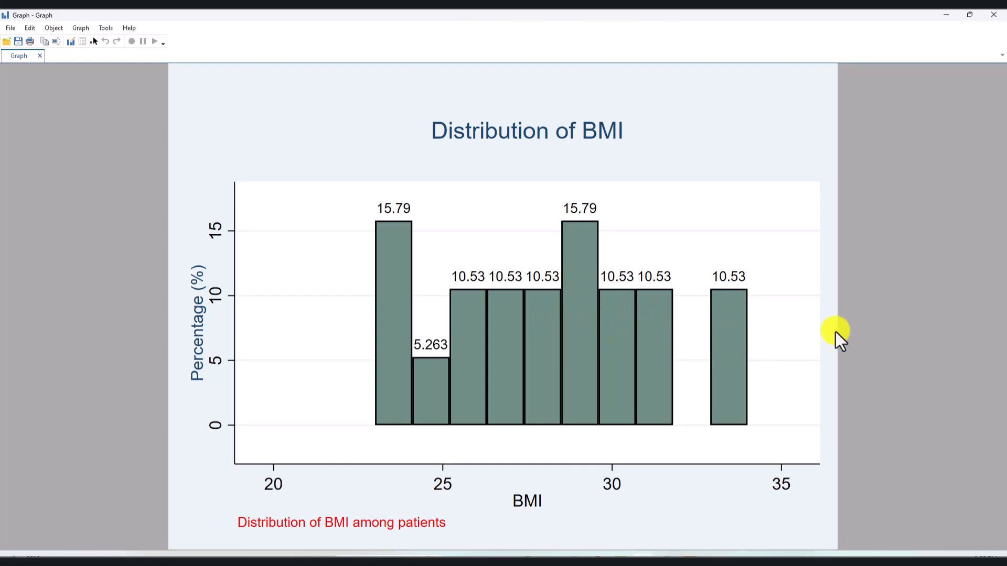
click(997, 17)
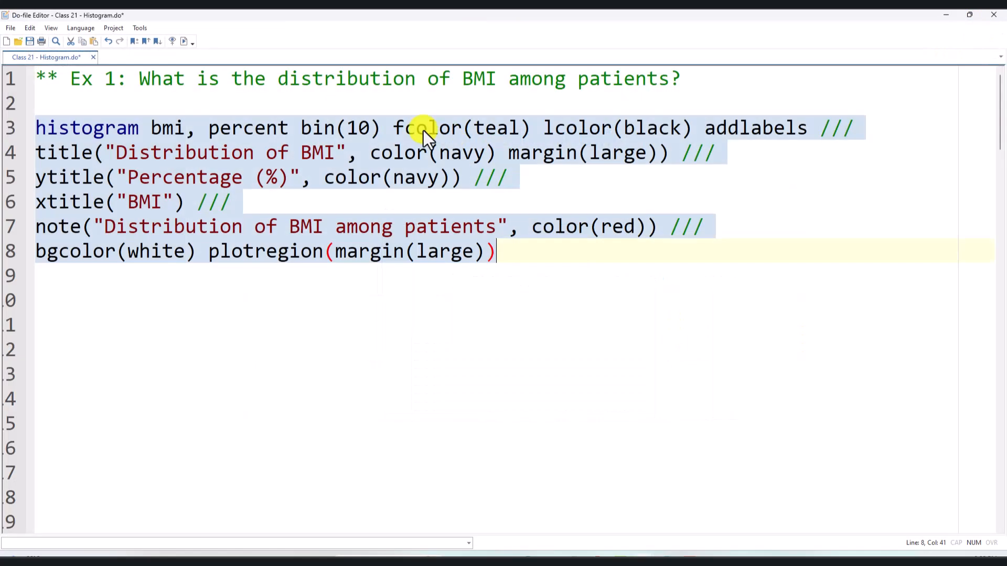
- Set the bin option in the Ex 1 histogram command back to 7
click(375, 126)
key(BackSpace)
key(BackSpace)
text(7)
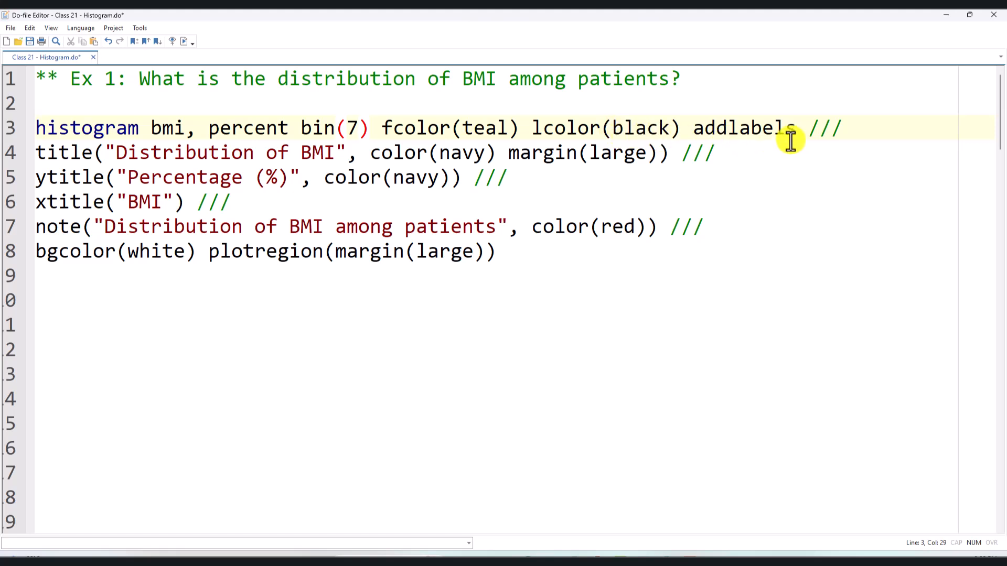
- Review the addlabels and percent options, rerun the Ex 1 histogram command with bin(7), and close the graph after viewing it
drag(796, 128, 685, 128)
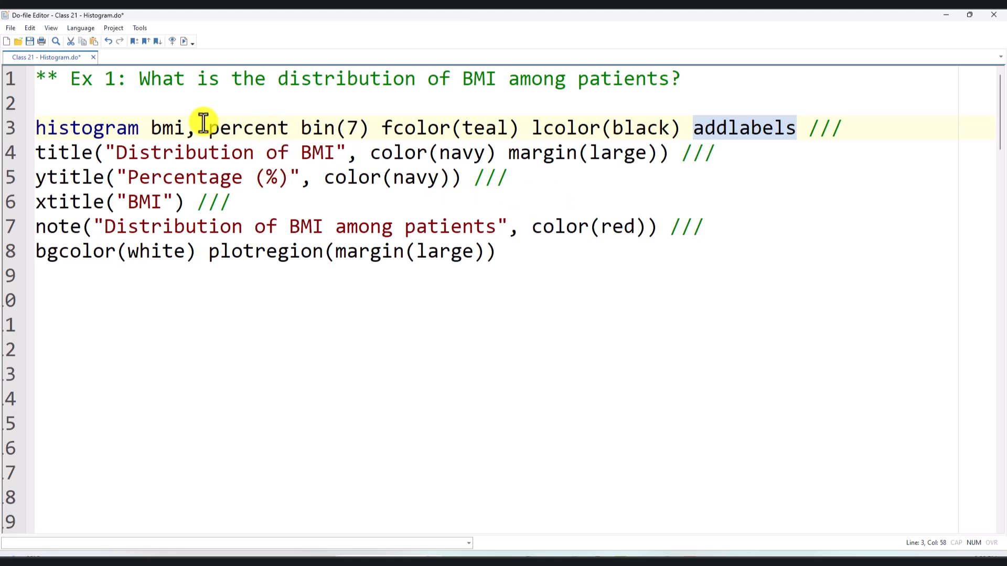
drag(212, 126, 282, 128)
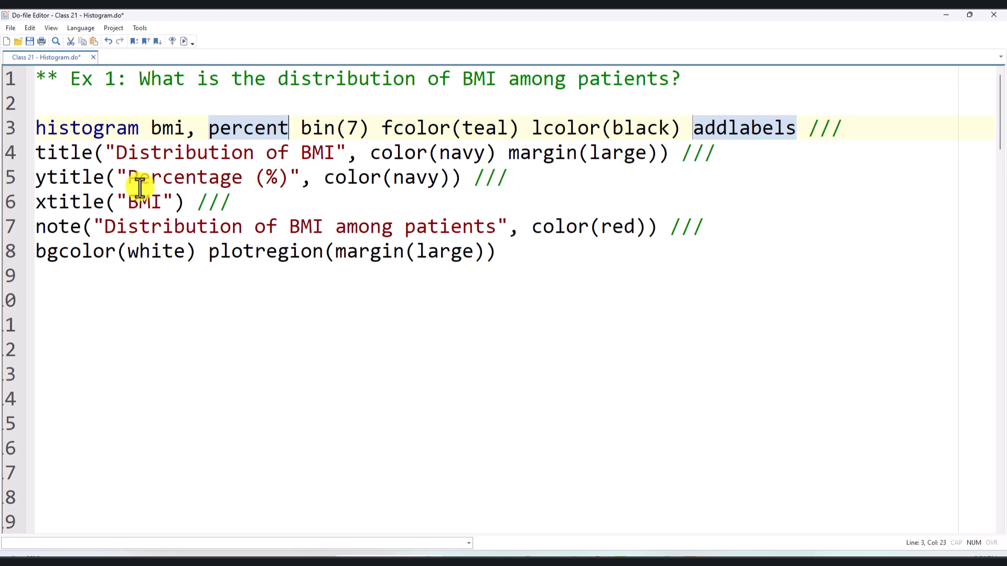
click(946, 15)
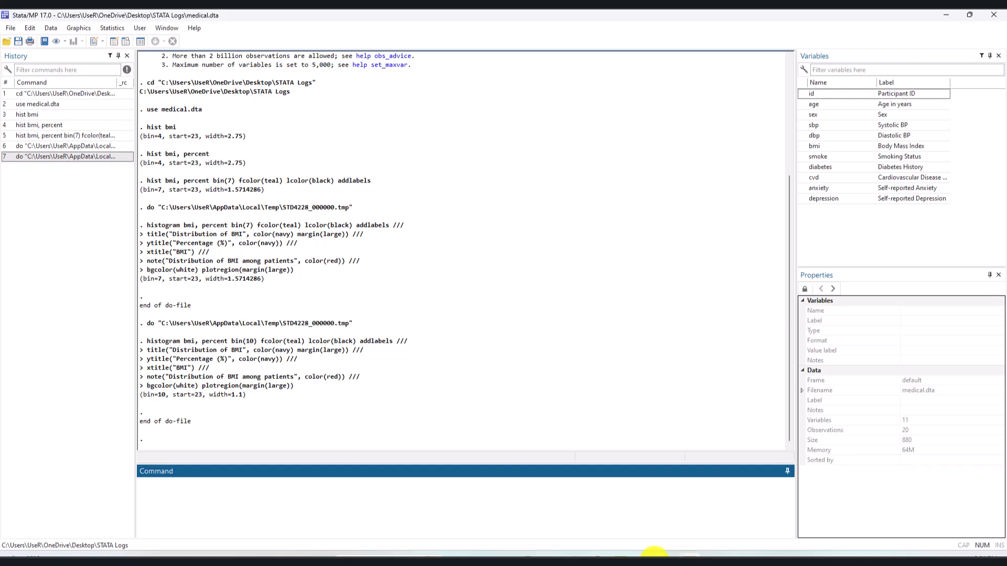
mouse_move(672, 553)
click(676, 529)
drag(556, 270, 4, 99)
click(181, 42)
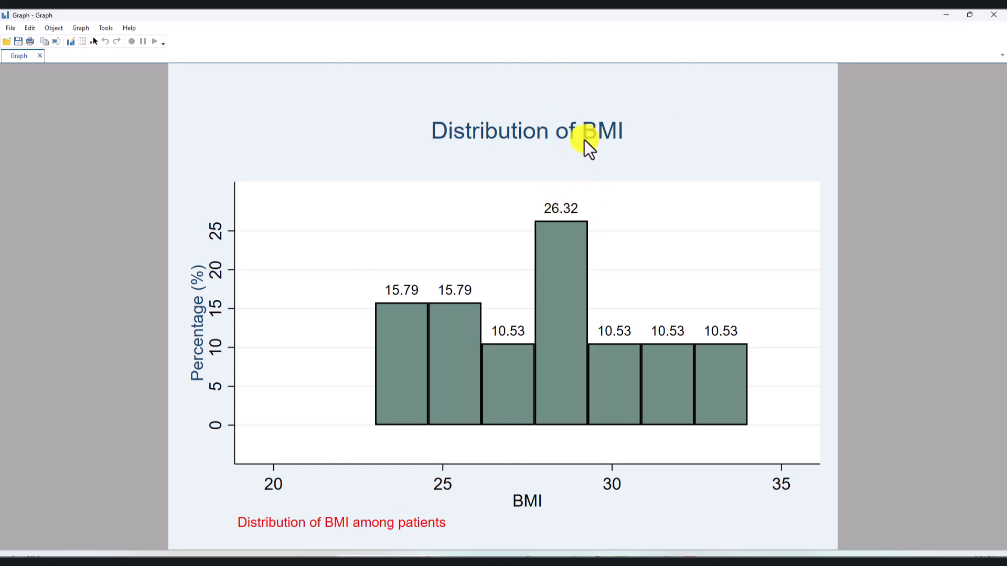
click(994, 15)
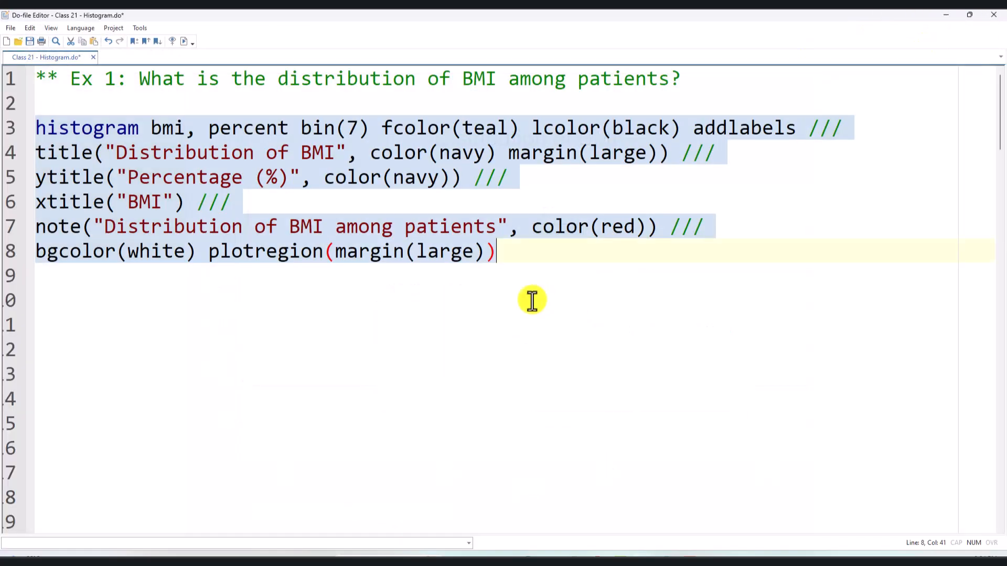
- Examine the bgcolor(white) option on line 8, check the main results window, and return to the do-file
click(555, 203)
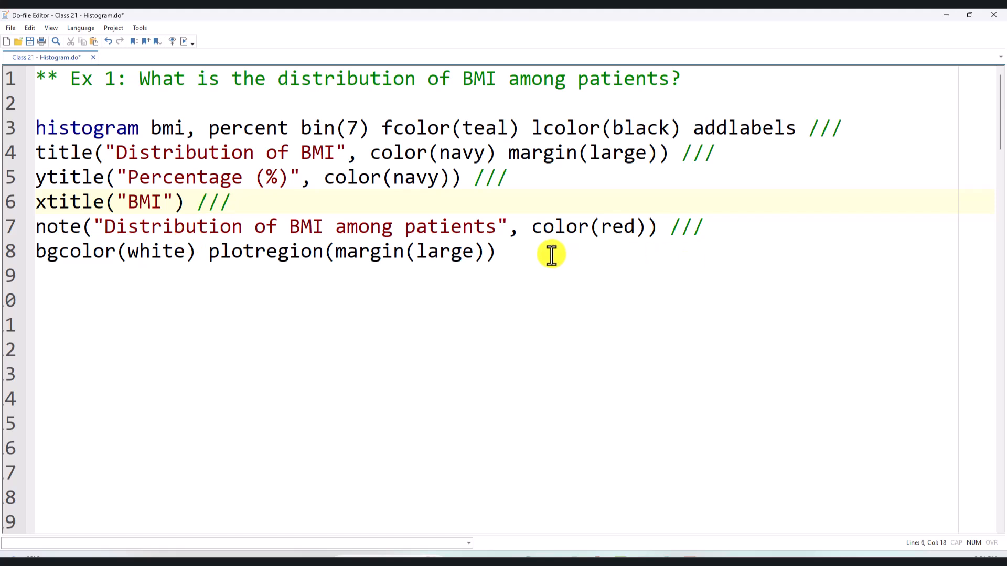
click(88, 255)
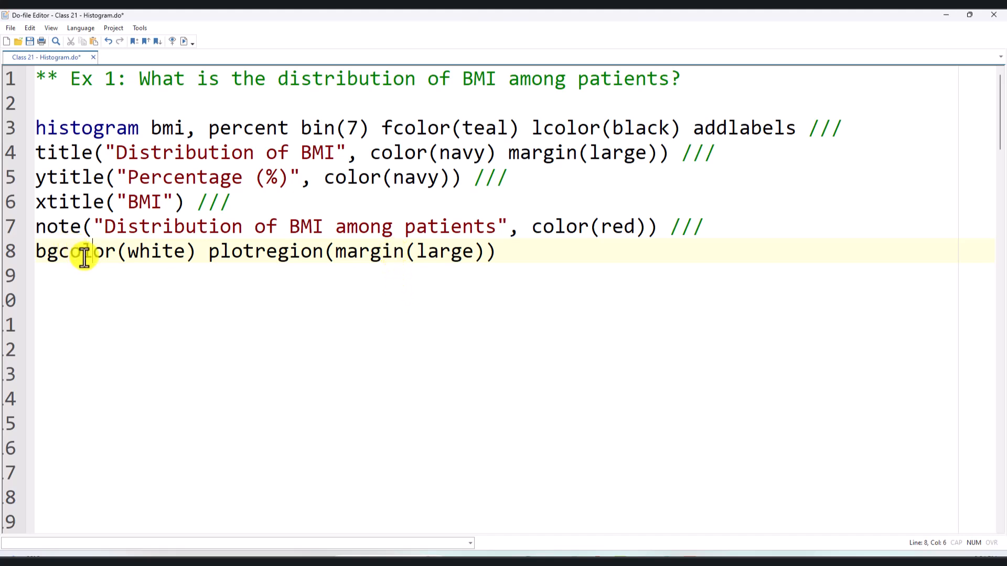
click(120, 277)
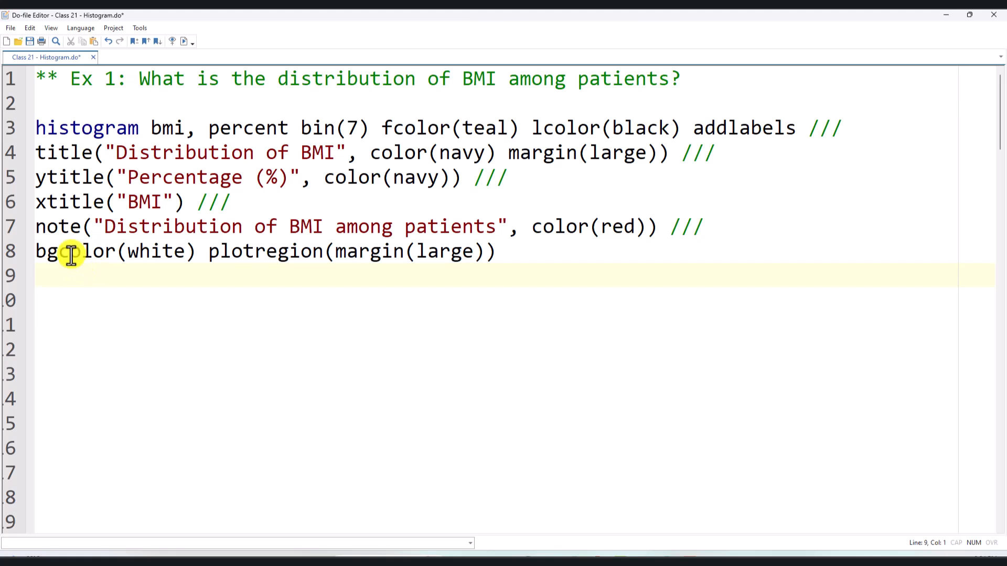
drag(35, 257, 173, 253)
click(303, 271)
click(947, 13)
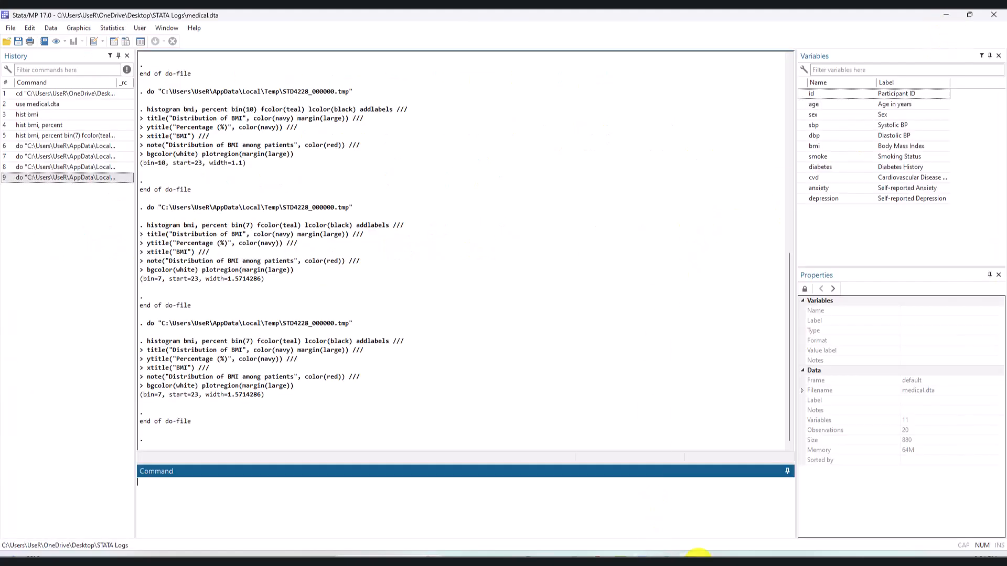
click(670, 515)
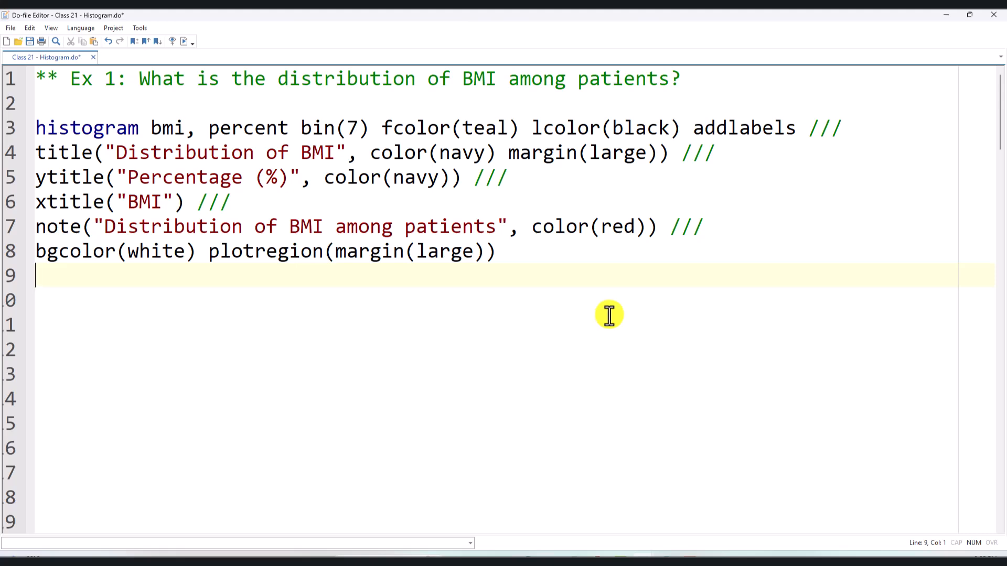
- Compare the Ex 1 histogram code and its percent option with the Ex 2 code for displaying frequencies
scroll(609, 315, down, 5)
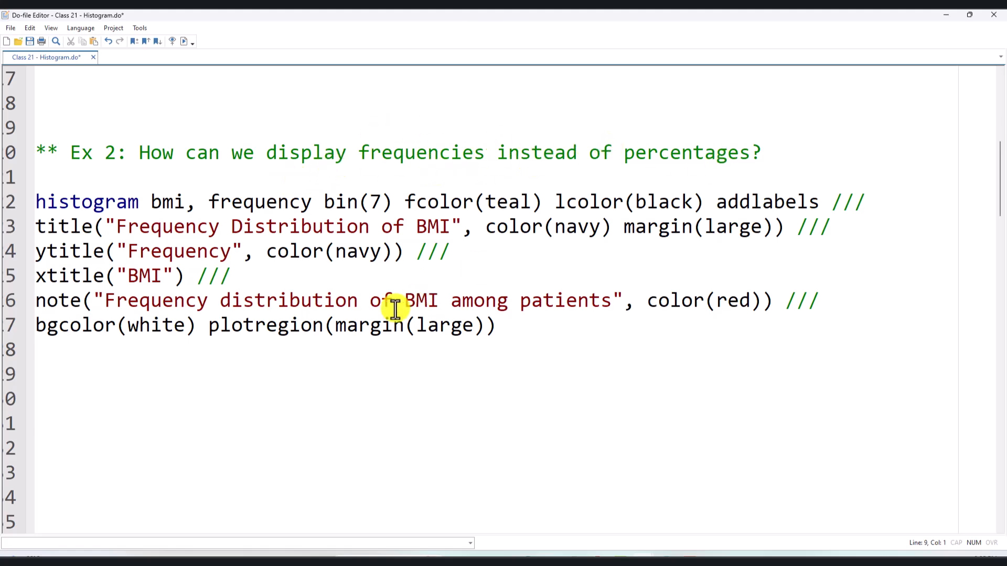
scroll(393, 311, up, 5)
drag(553, 260, 1, 126)
click(426, 195)
triple_click(240, 126)
click(241, 125)
double_click(240, 126)
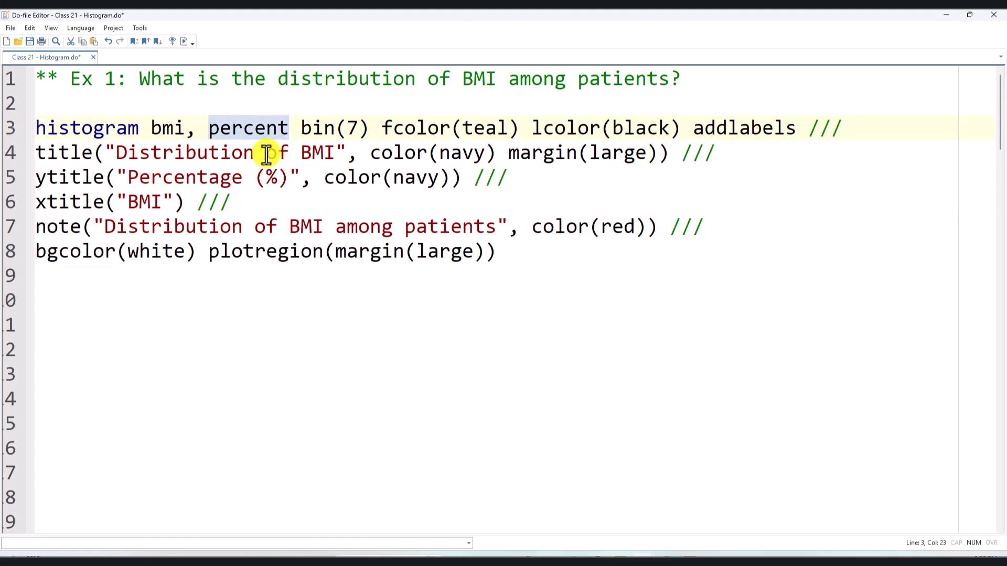
scroll(390, 341, down, 7)
scroll(385, 369, up, 8)
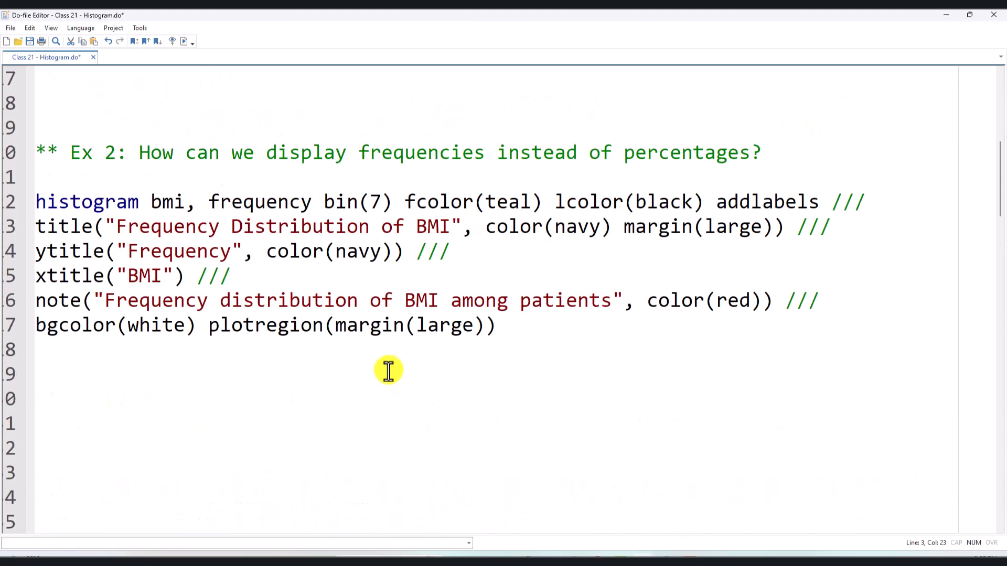
scroll(387, 375, down, 1)
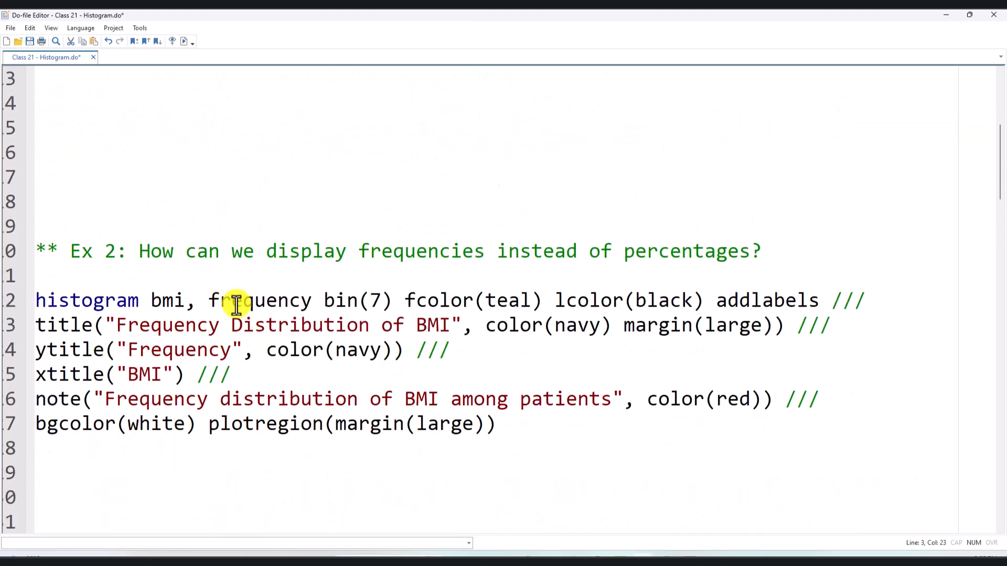
- Delete the extra blank lines between Ex 1 and Ex 2 so that two remain between the examples
click(218, 171)
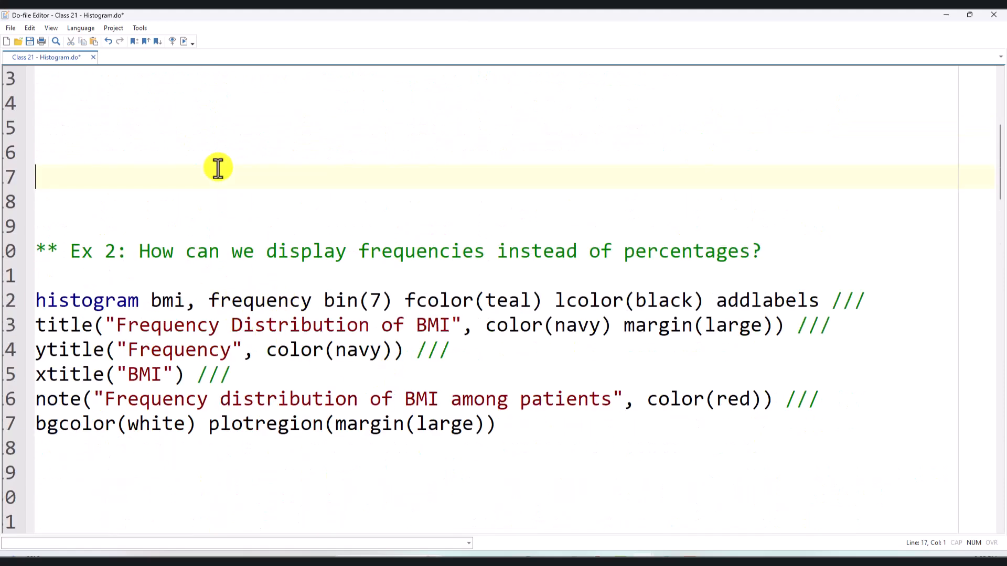
key(BackSpace)
scroll(292, 272, up, 4)
key(BackSpace)
key(BackSpace)
key(BackSpace)
key(BackSpace)
key(BackSpace)
key(BackSpace)
key(BackSpace)
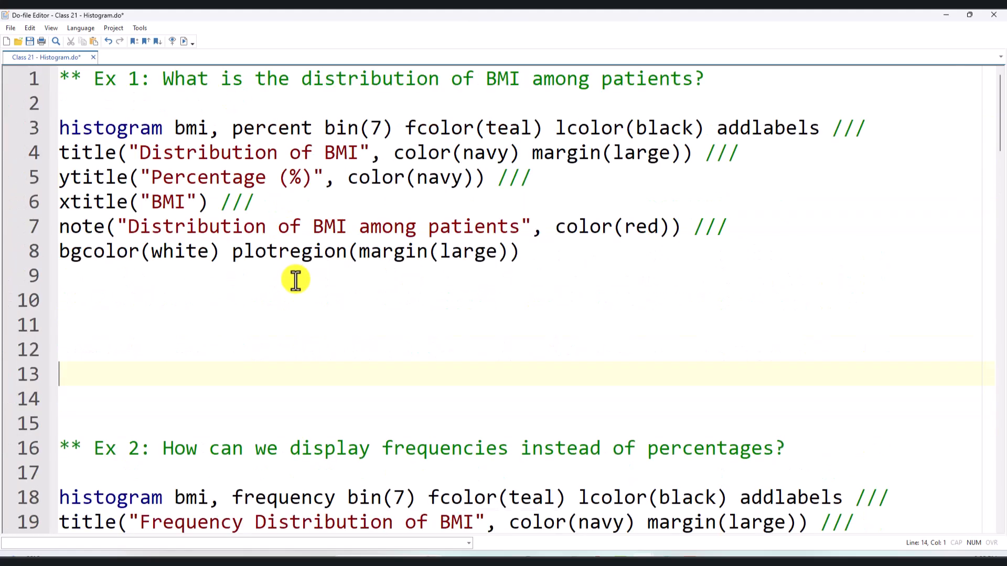
key(BackSpace)
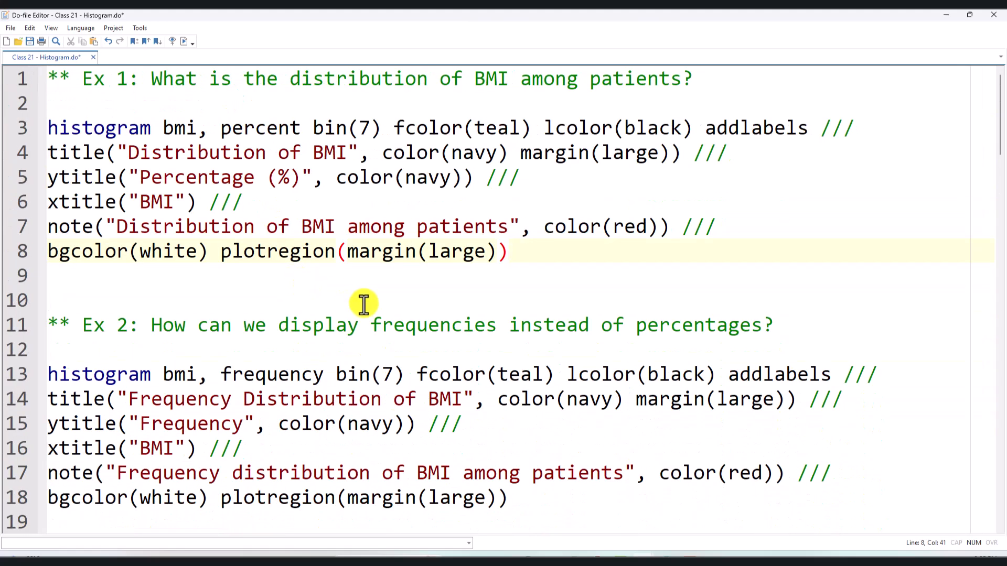
- Compare the percent and frequency options, run the Ex 2 histogram command on lines 13 to 18, and close the graph after viewing it
double_click(241, 126)
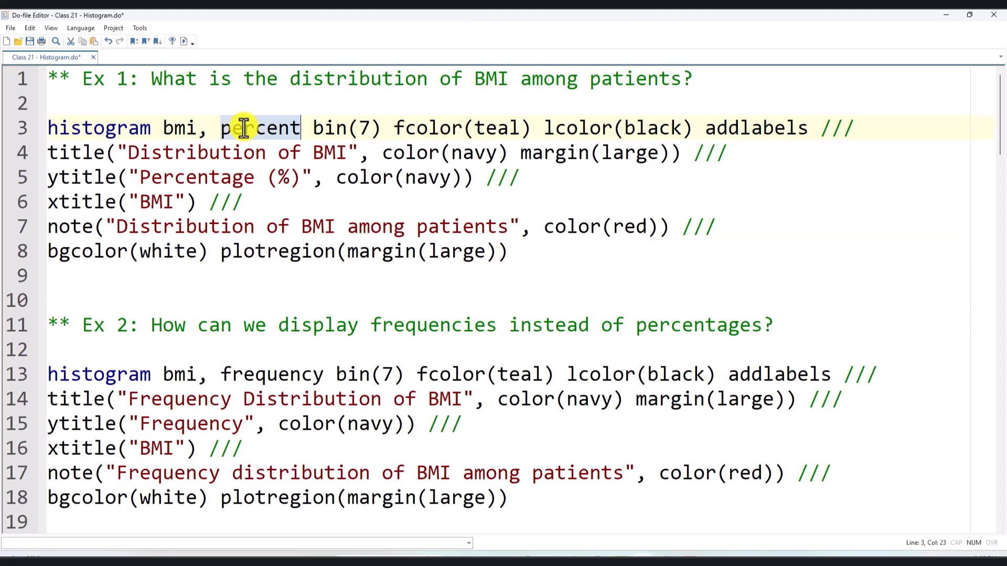
ctrl+double_click(276, 369)
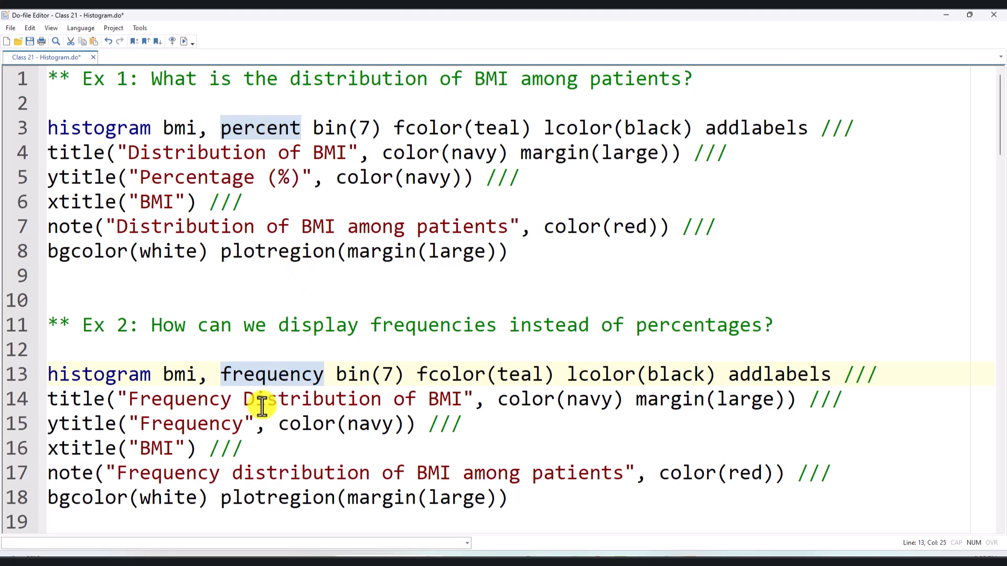
scroll(288, 353, down, 2)
click(512, 402)
shift+click(40, 278)
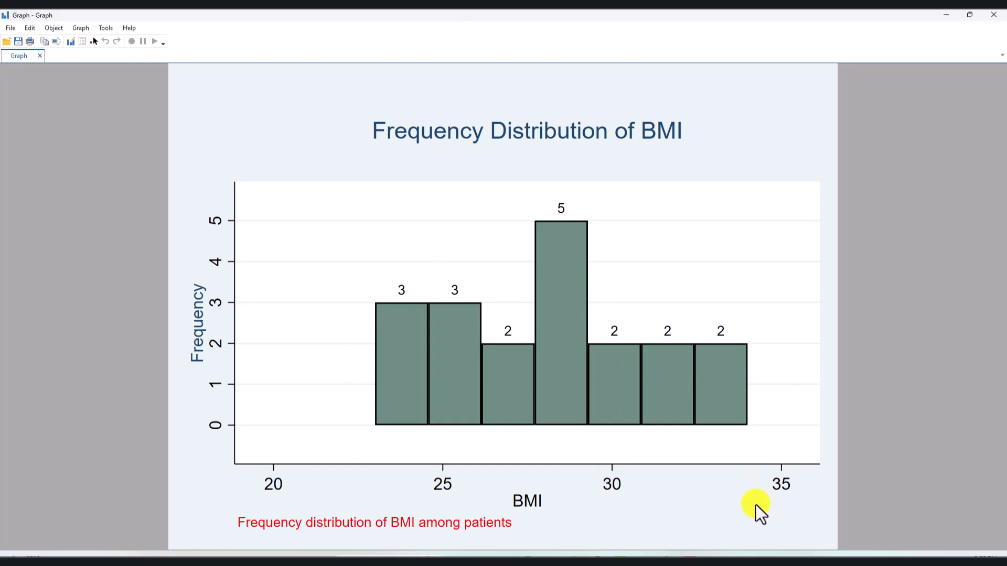
click(1000, 18)
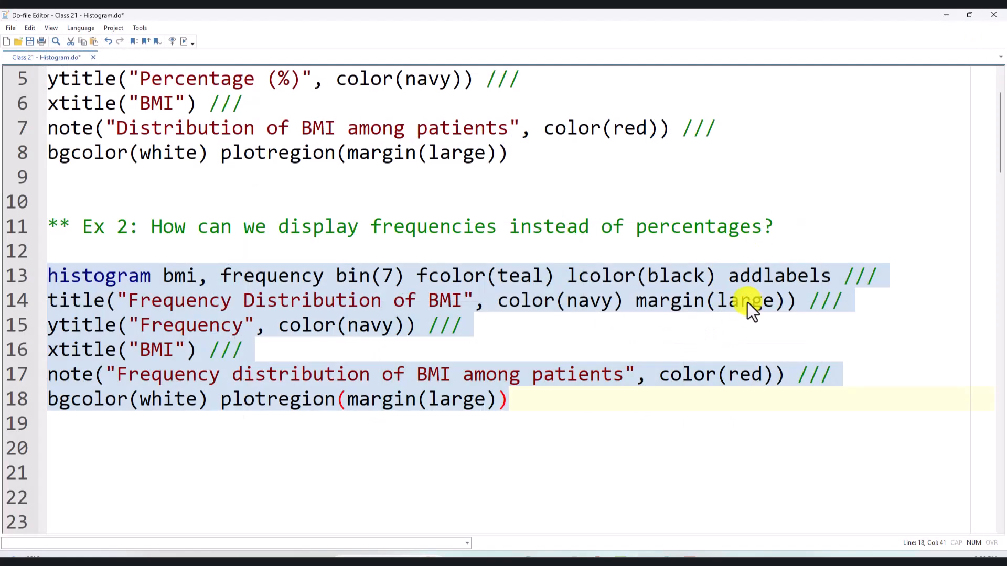
click(756, 302)
- Examine the Ex 3 heading and its question on visually assessing BMI normality, and look back at the Ex 2 code
scroll(760, 323, down, 7)
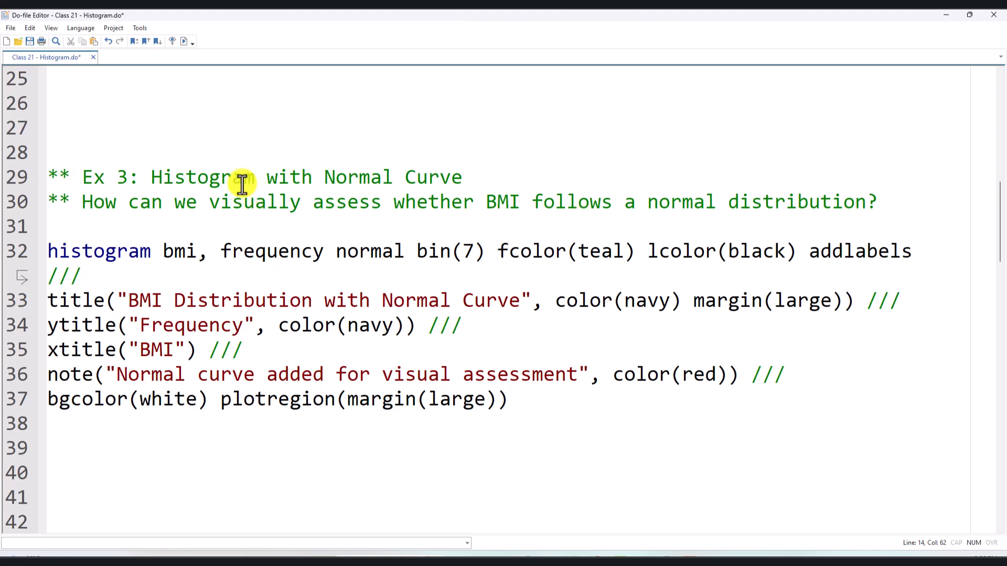
drag(154, 182, 464, 179)
click(285, 230)
drag(90, 200, 897, 171)
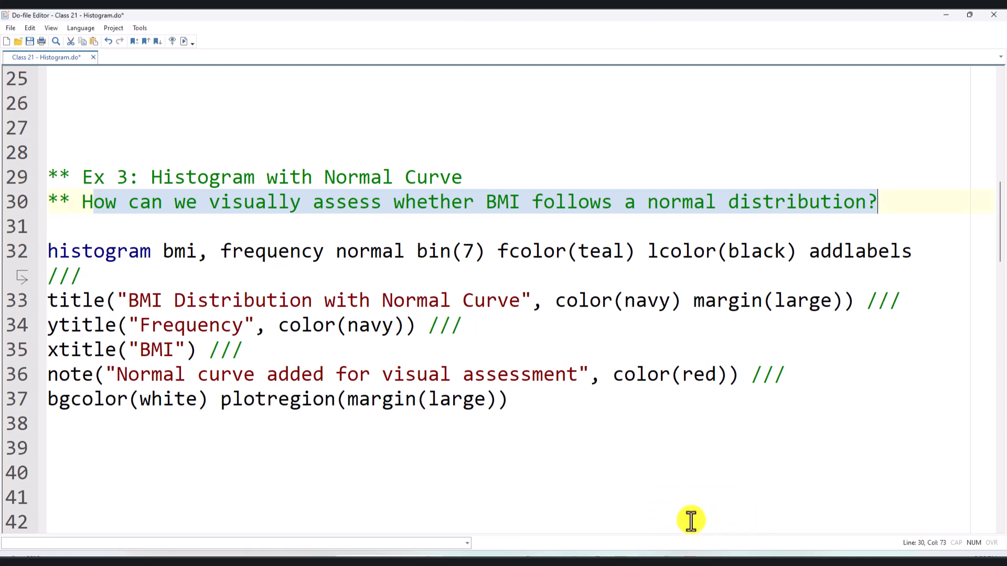
scroll(269, 285, up, 8)
scroll(270, 286, down, 2)
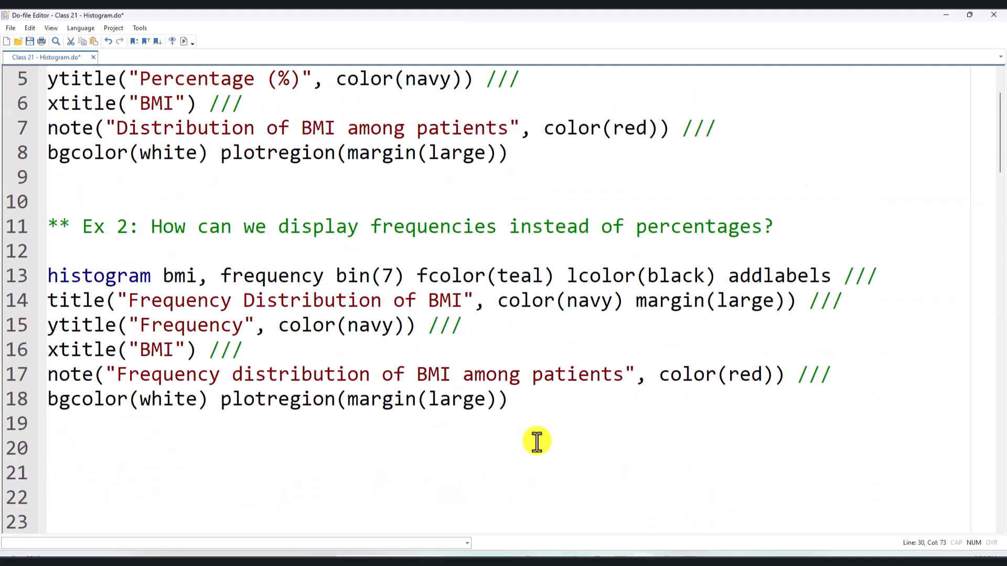
- Run the Ex 2 frequency histogram command on lines 13 to 18 again and close the graph after viewing it
drag(544, 411, 1, 286)
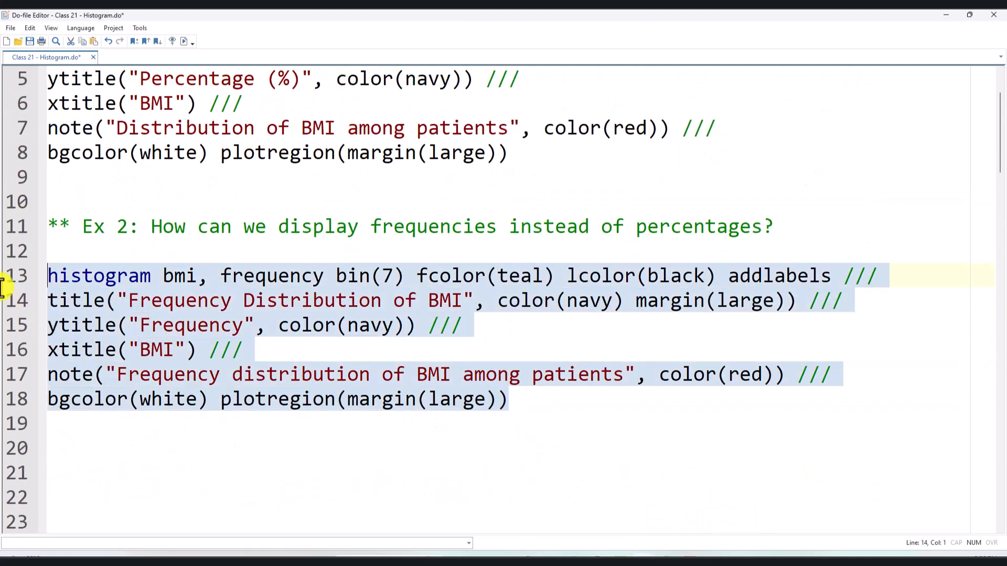
click(185, 41)
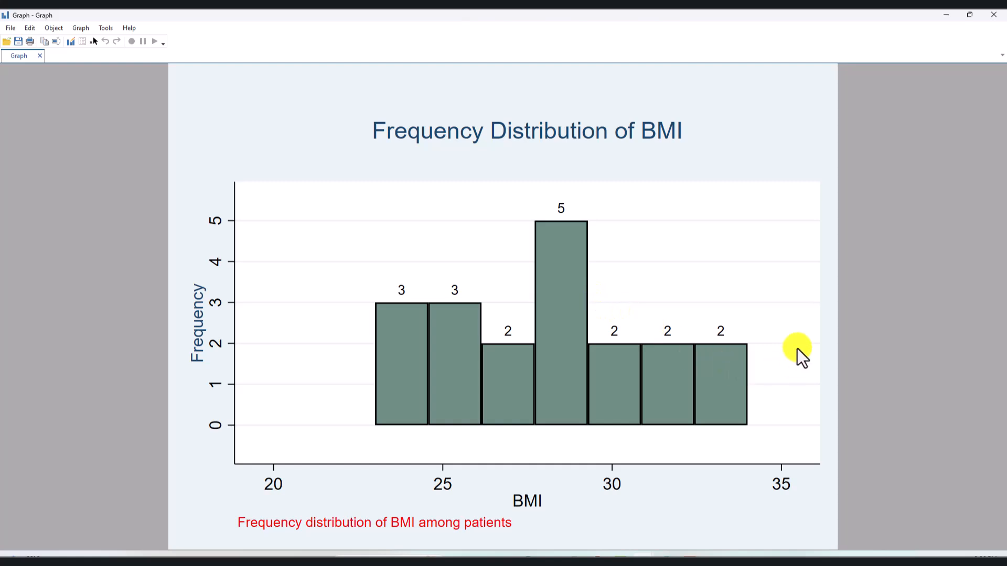
click(998, 20)
scroll(561, 325, down, 7)
scroll(545, 354, up, 4)
scroll(551, 356, up, 3)
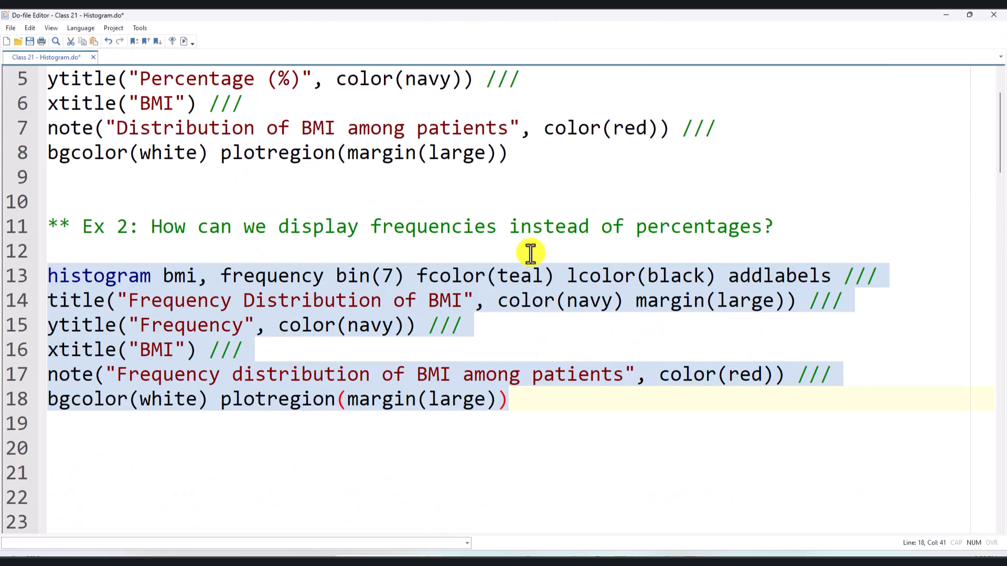
- Examine the Ex 3 histogram code, focusing on the frequency and normal options for bmi
scroll(539, 307, down, 7)
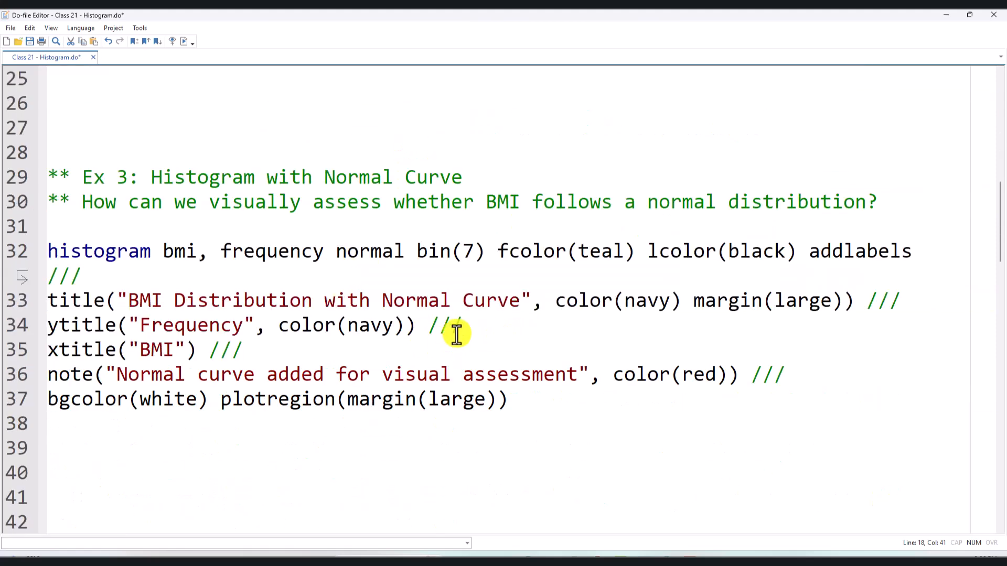
click(383, 328)
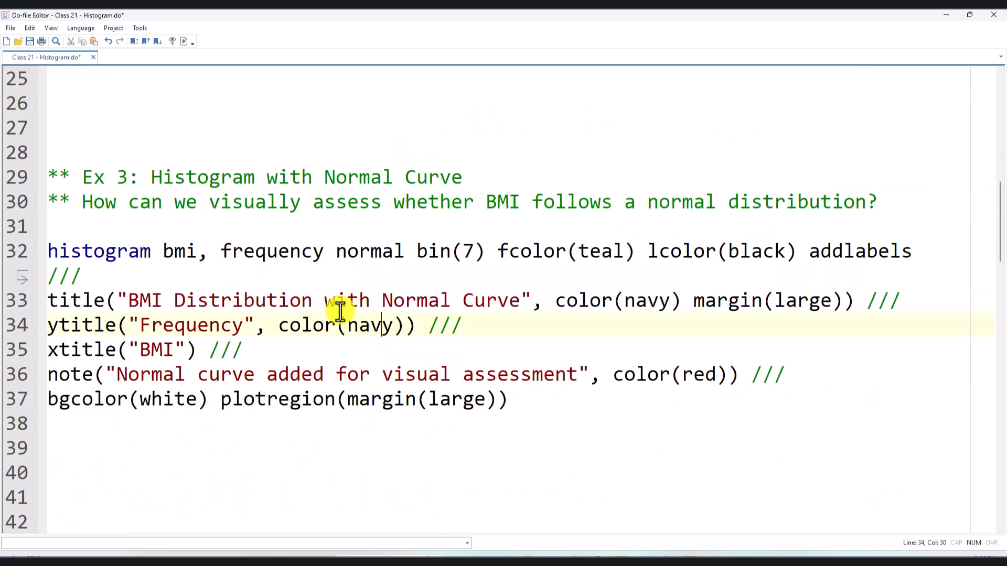
scroll(341, 312, down, 2)
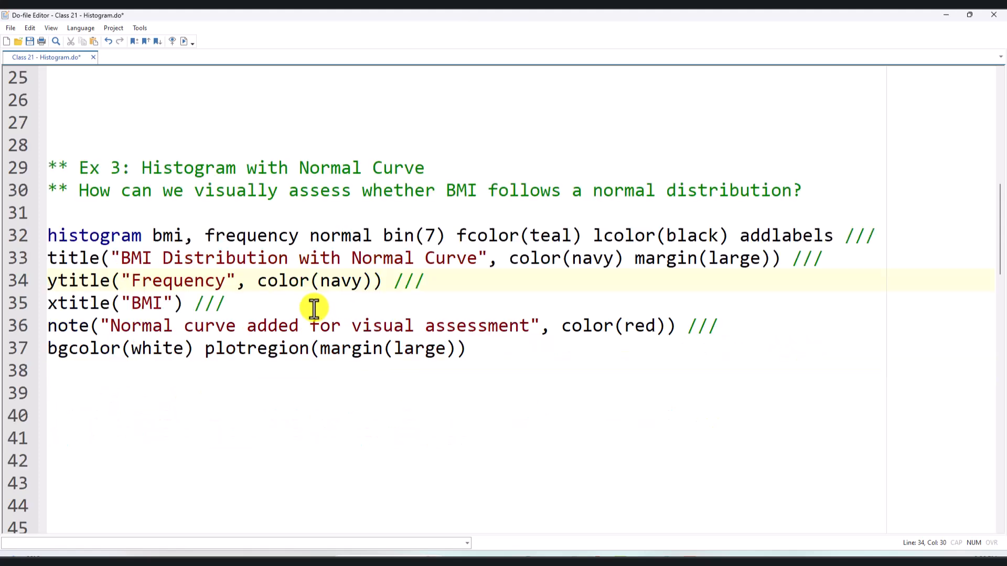
click(130, 235)
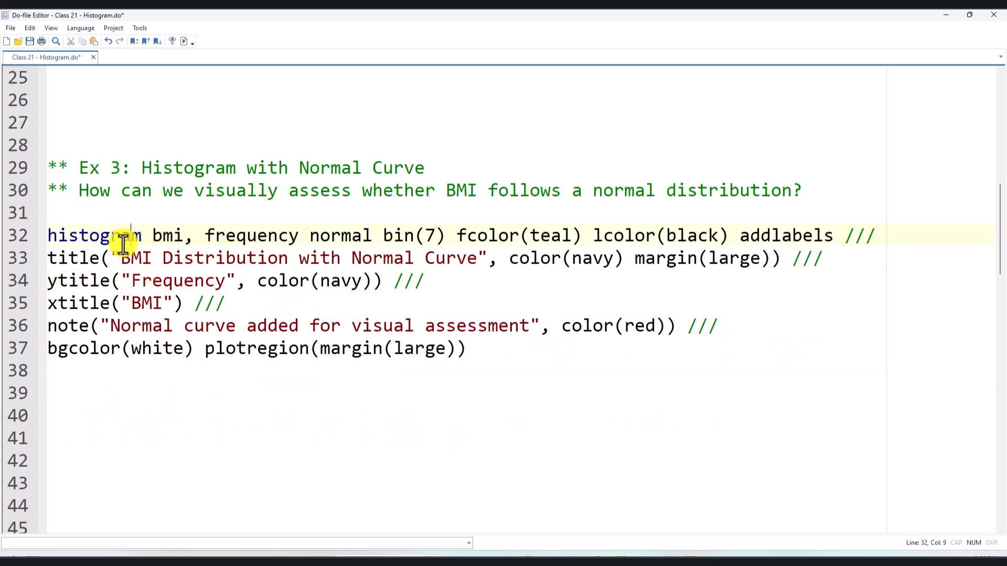
click(78, 236)
click(257, 235)
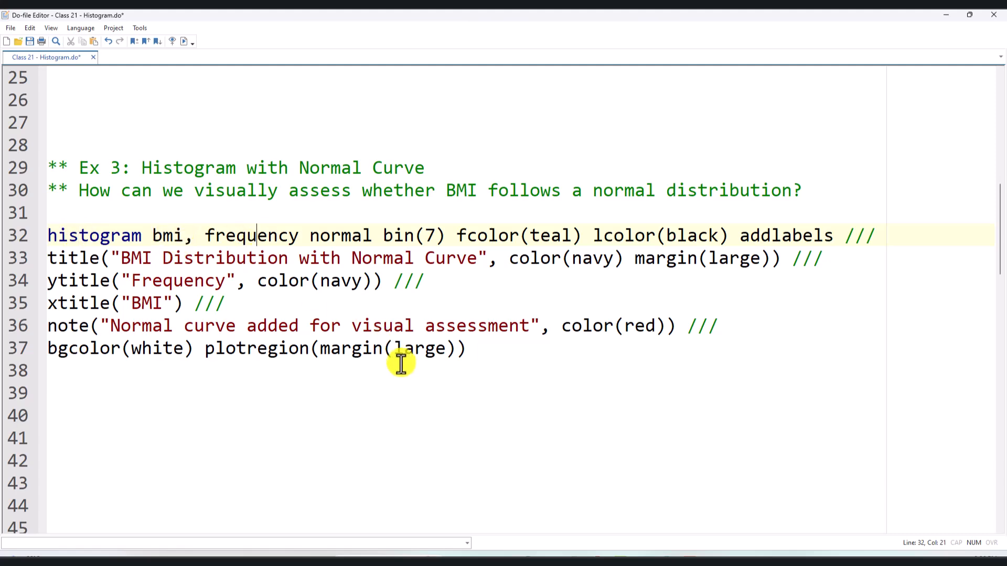
double_click(354, 236)
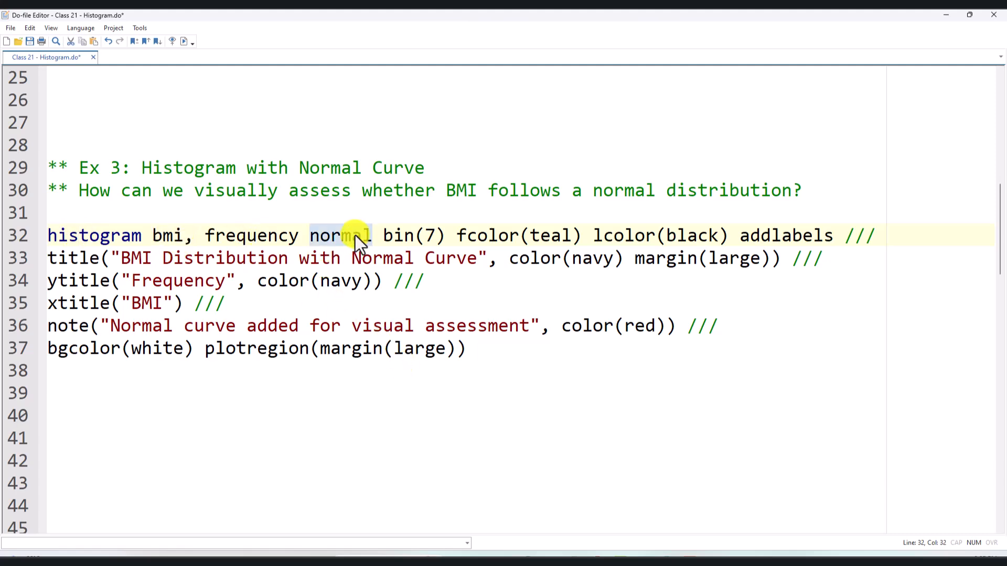
- Delete the extra blank lines between Ex 2 and Ex 3 so that two remain between the examples
scroll(414, 361, up, 3)
click(358, 232)
key(BackSpace)
key(BackSpace)
key(BackSpace)
key(BackSpace)
key(BackSpace)
key(BackSpace)
scroll(397, 333, up, 3)
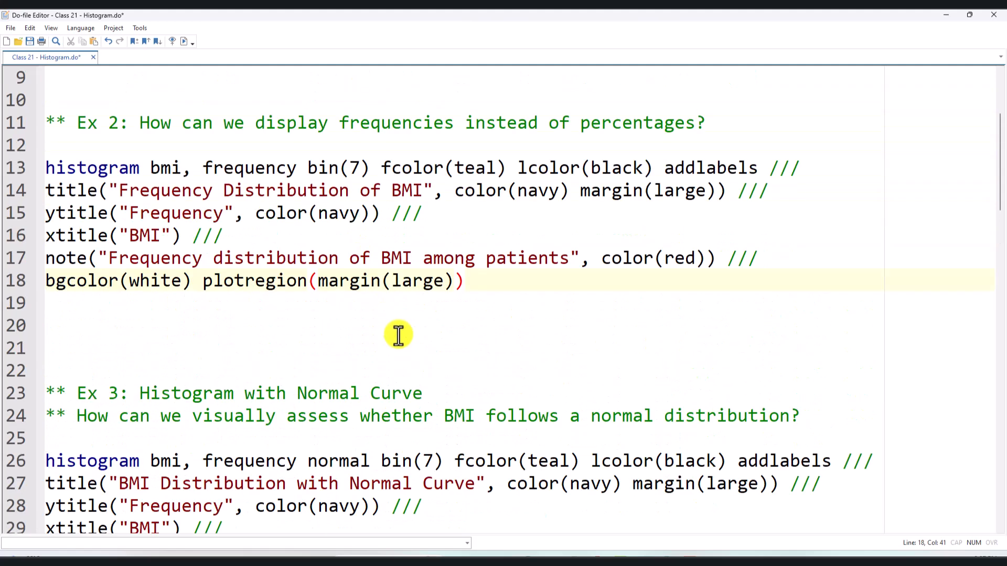
click(298, 344)
key(BackSpace)
key(BackSpace)
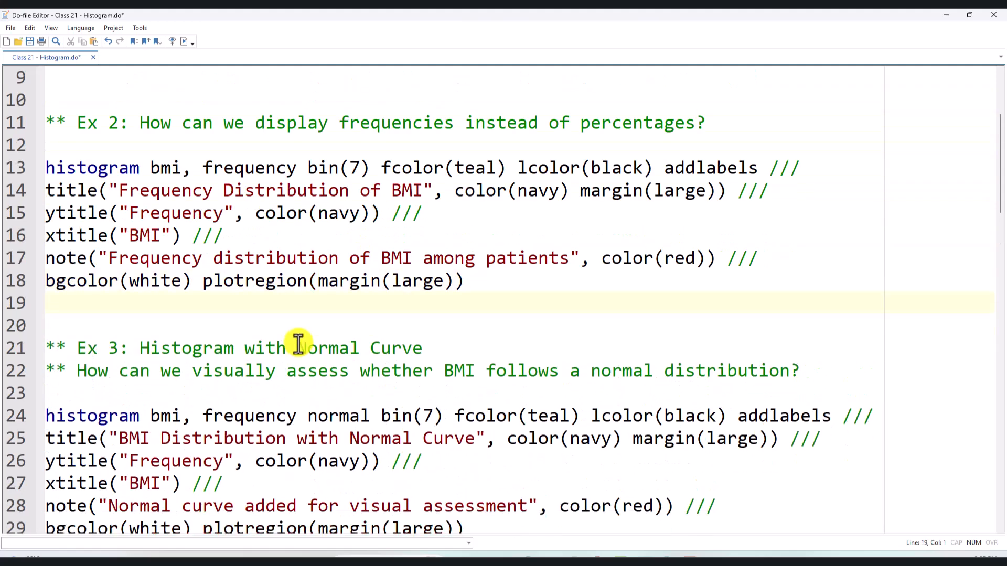
- Check the normal option in Ex 3, run its histogram command on lines 24 to 29, and close the graph
scroll(298, 344, down, 2)
scroll(298, 344, up, 2)
drag(369, 418, 307, 419)
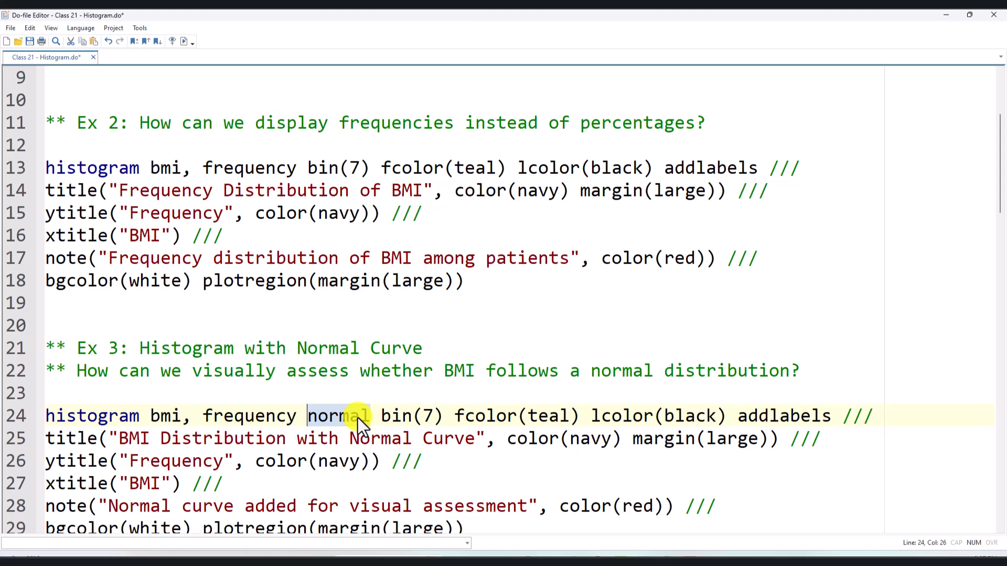
scroll(358, 418, down, 2)
drag(469, 439, 32, 335)
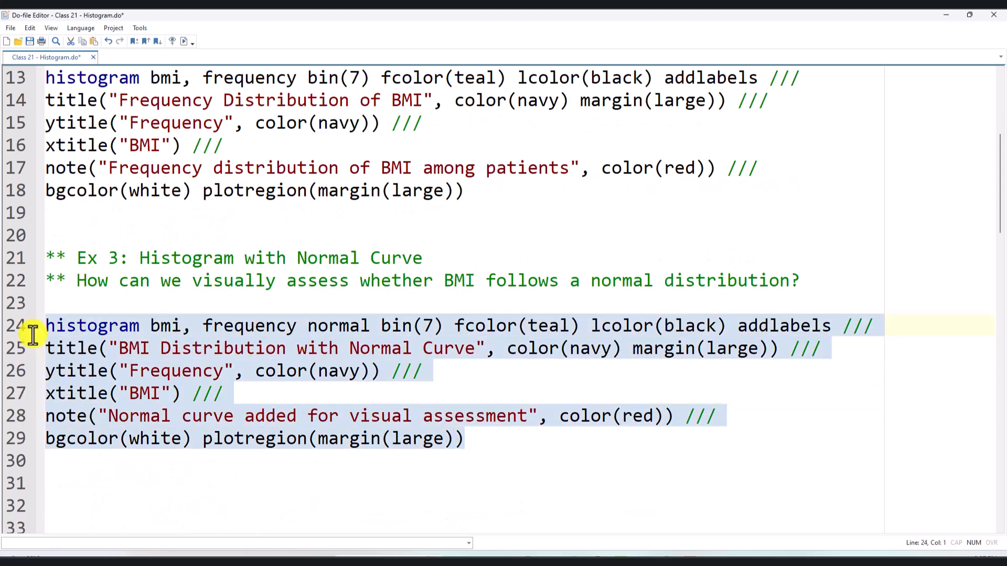
click(182, 41)
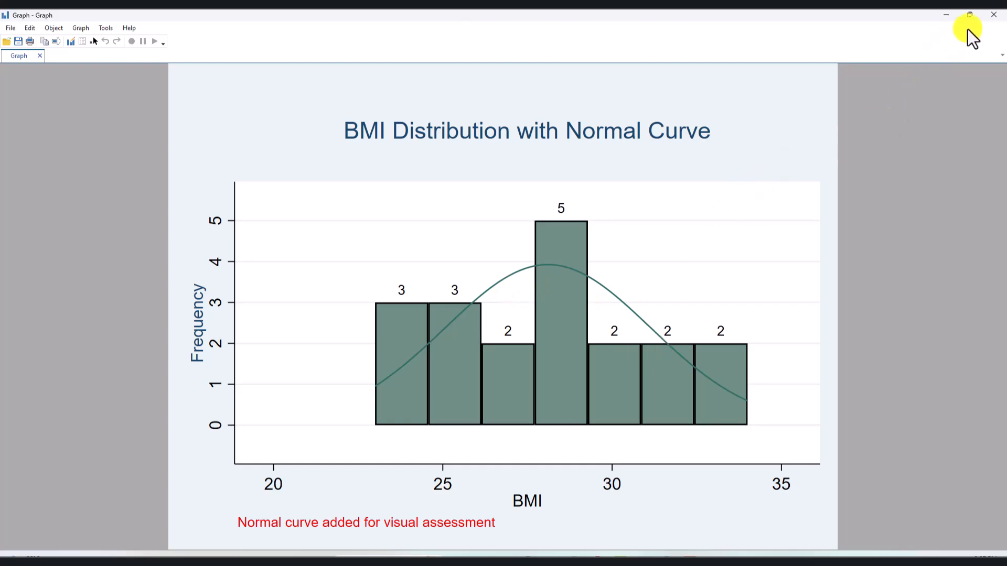
click(994, 15)
- Reduce the gap between the Ex 3 code and the normal curve color comment to two blank lines, keeping the plotregion closing parenthesis
scroll(608, 314, down, 3)
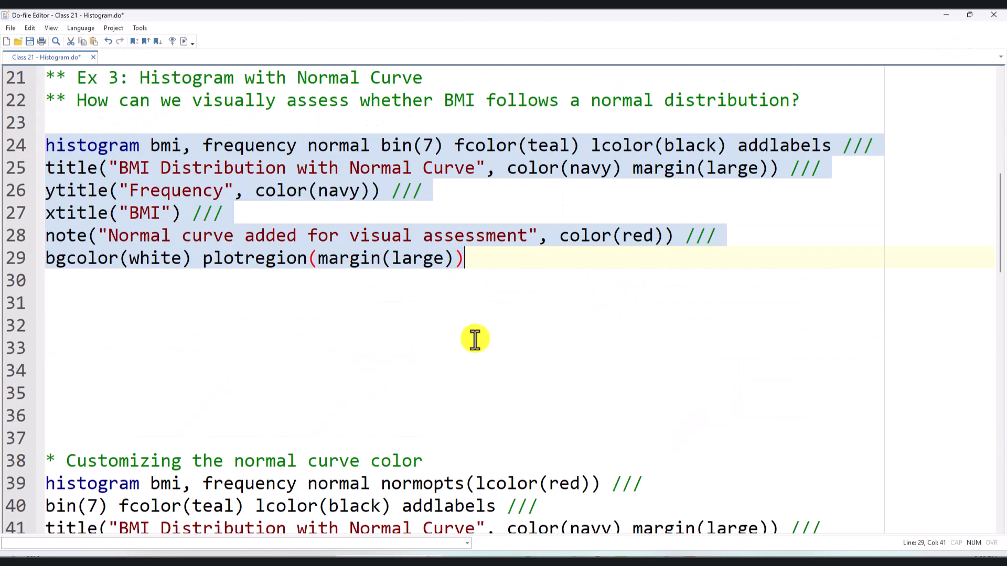
click(420, 349)
key(BackSpace)
key(BackSpace)
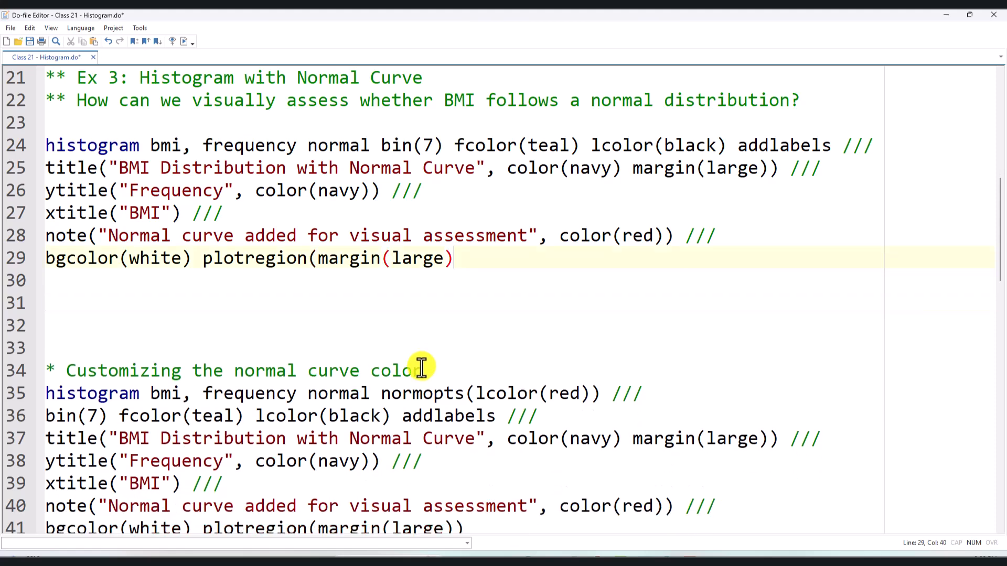
text())
key(Return)
key(Return)
key(Return)
key(Return)
click(221, 411)
key(BackSpace)
key(BackSpace)
key(BackSpace)
key(BackSpace)
key(BackSpace)
key(BackSpace)
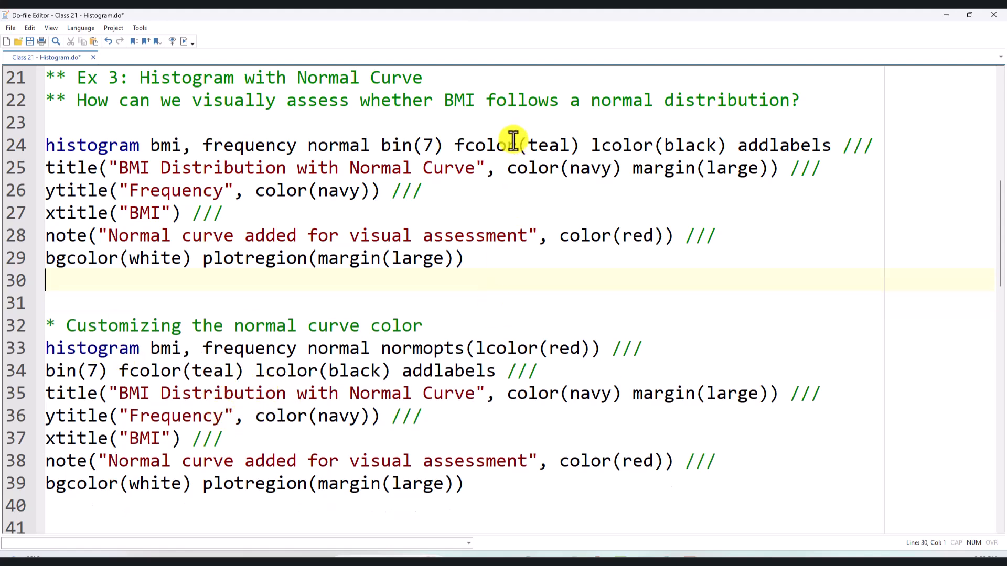
- Review the normopts(lcolor(red)) option, run the curve color histogram command on lines 33 to 39, and close the graph
drag(47, 348, 371, 349)
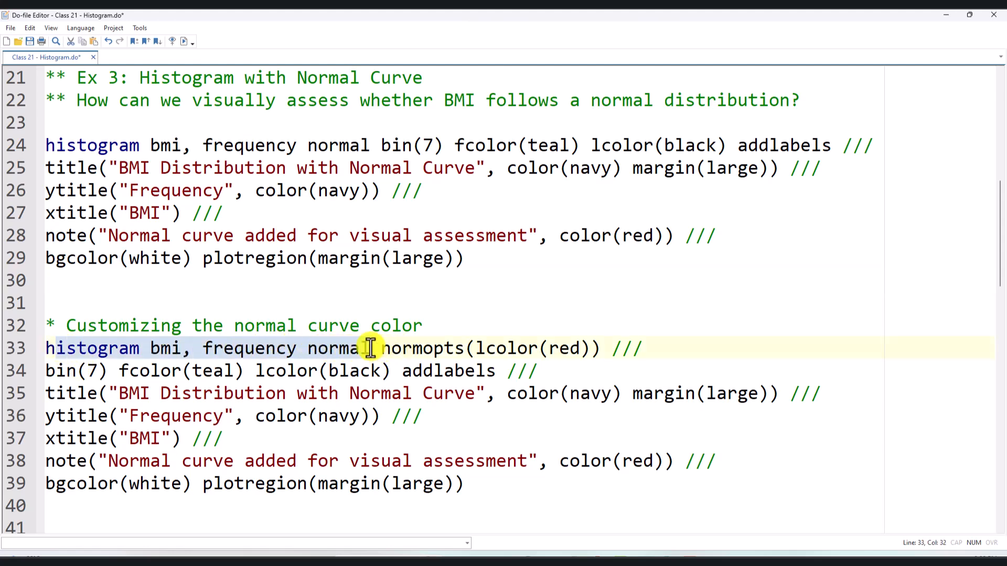
click(379, 349)
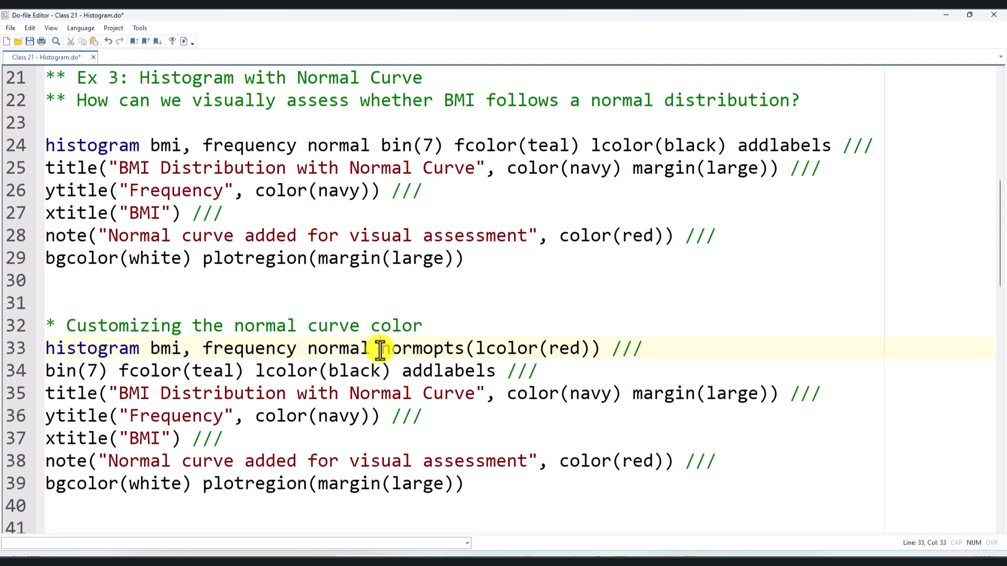
drag(380, 349, 510, 349)
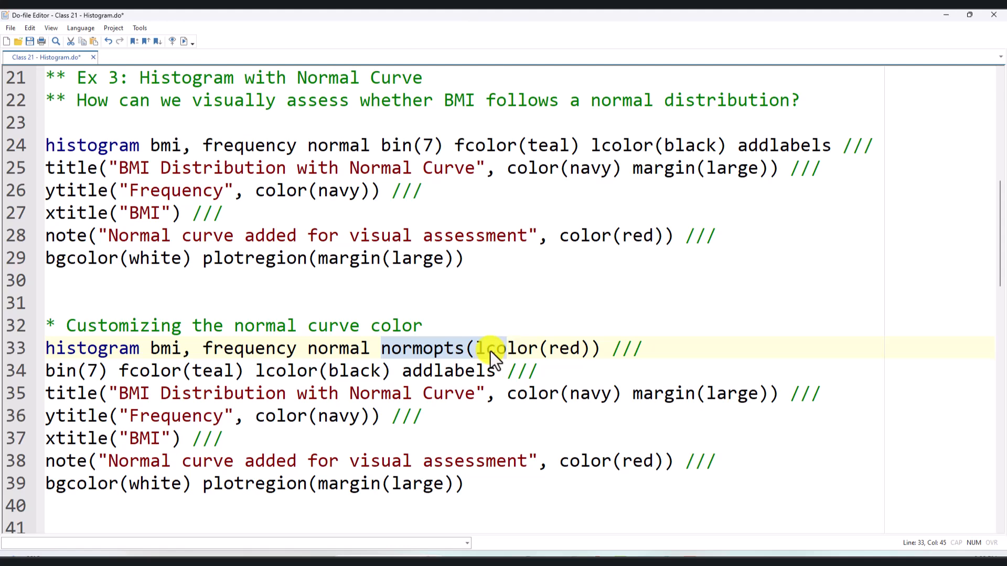
click(488, 348)
drag(477, 348, 581, 360)
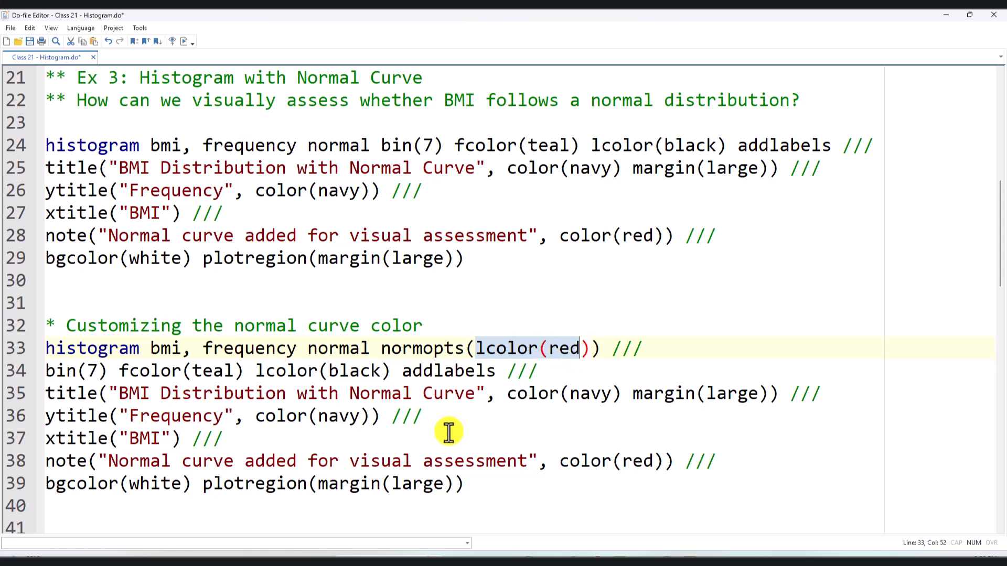
scroll(126, 356, down, 2)
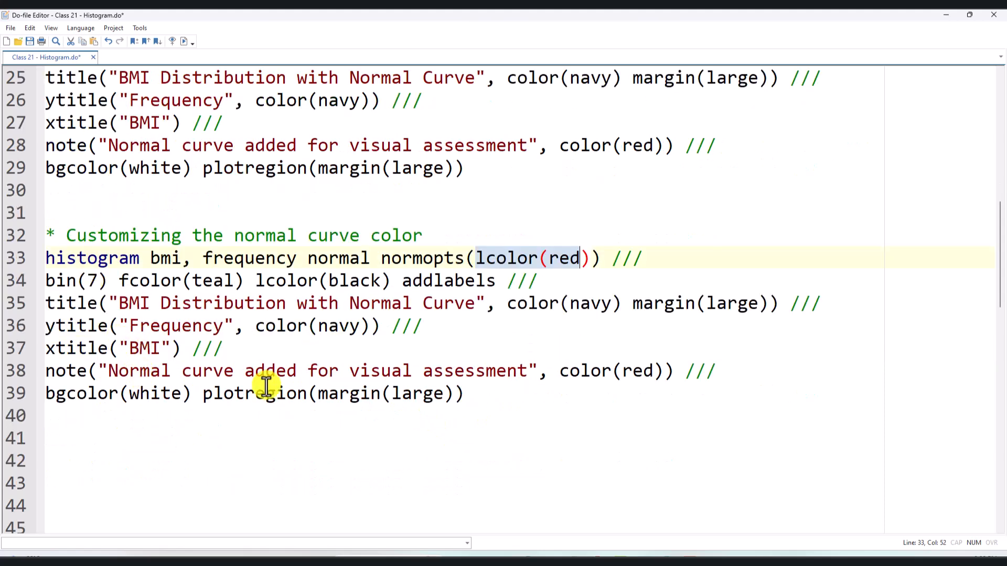
drag(487, 399, 11, 258)
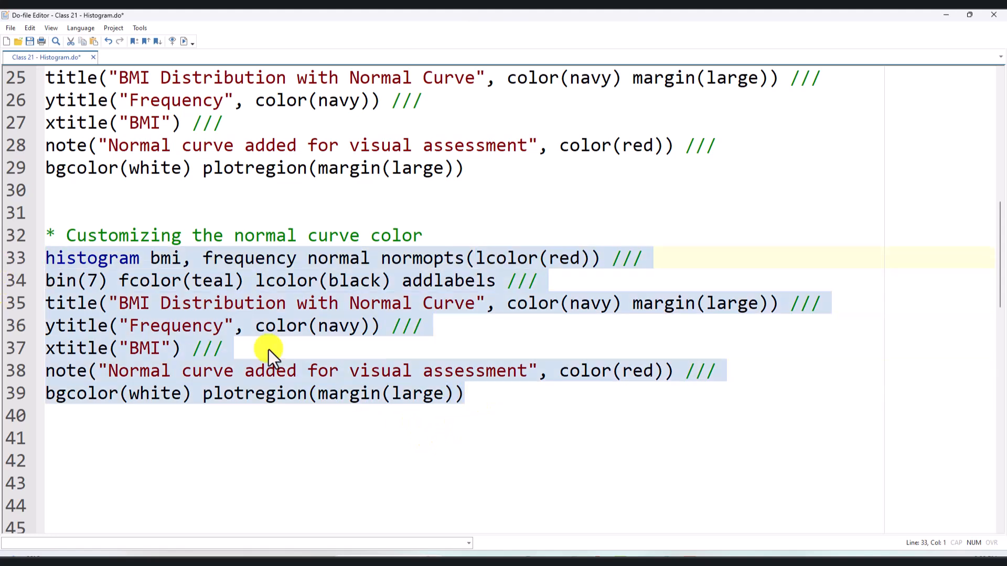
click(181, 42)
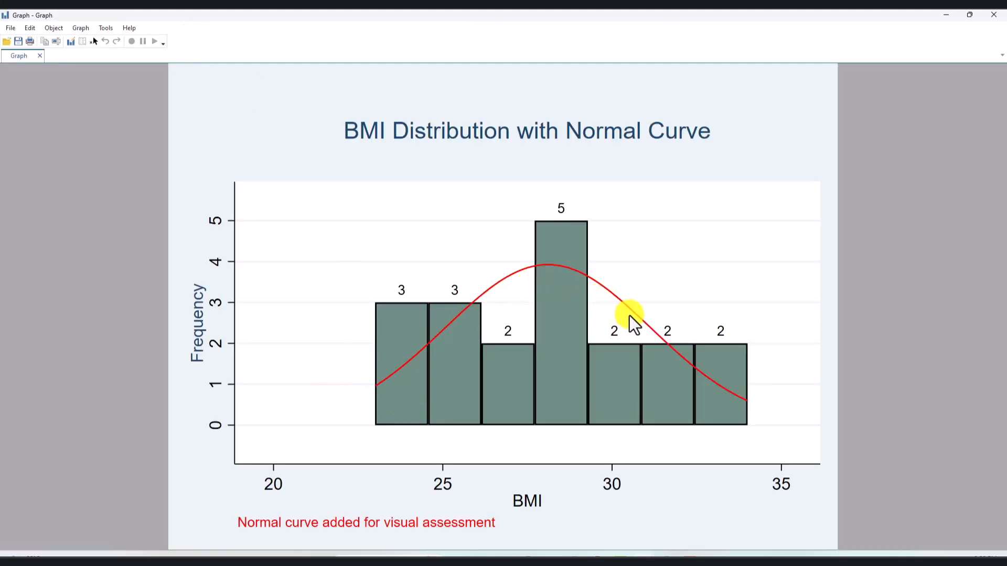
click(993, 15)
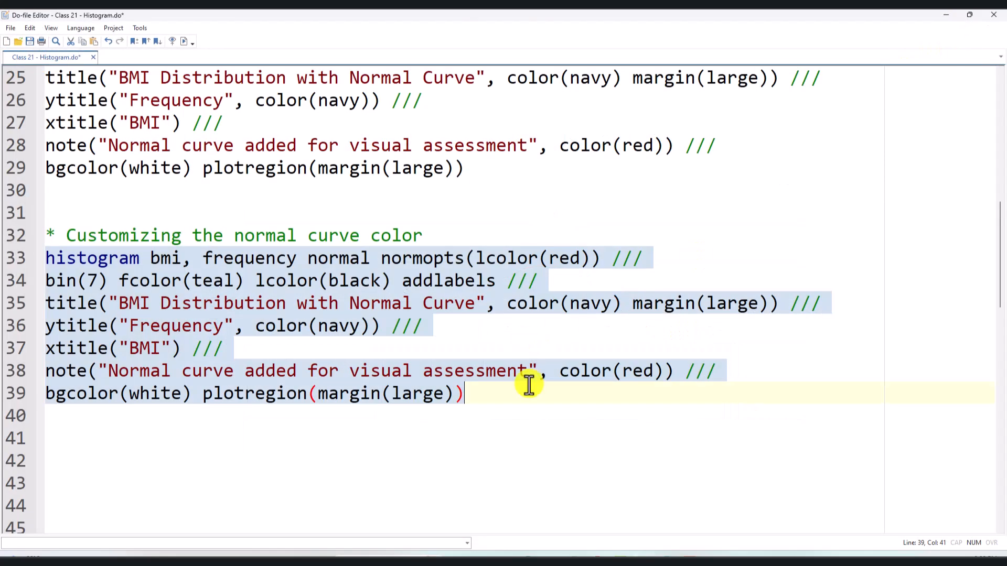
- Find Ex 4 and examine its question on how SBP distribution differs by anxiety status, with the code below it
scroll(533, 385, down, 3)
scroll(540, 387, down, 3)
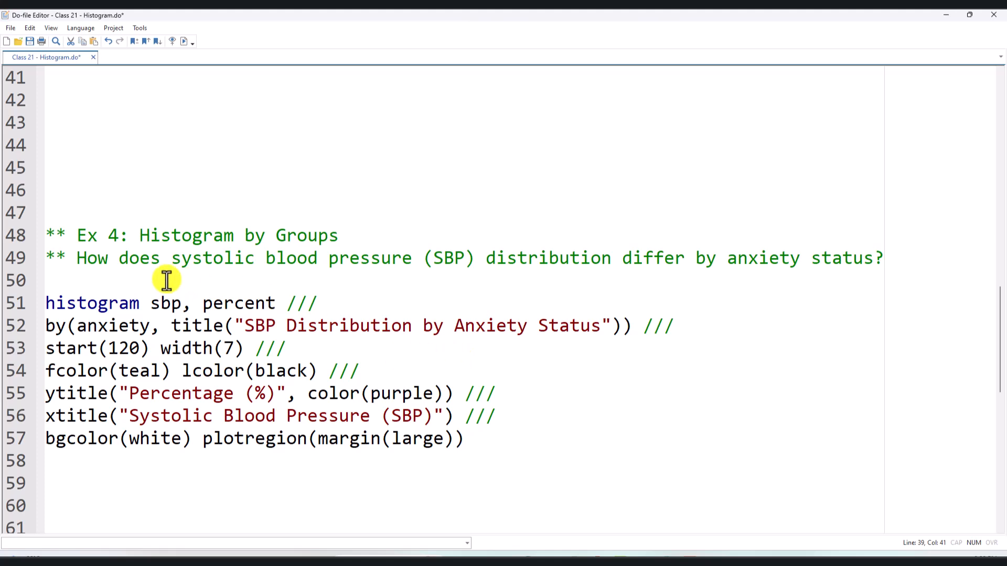
drag(84, 258, 908, 254)
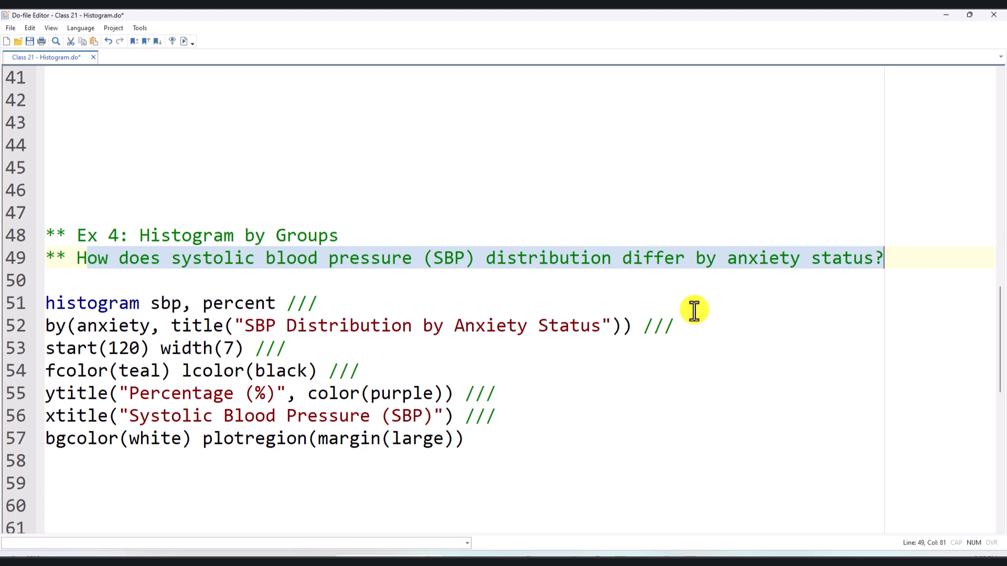
scroll(664, 330, down, 3)
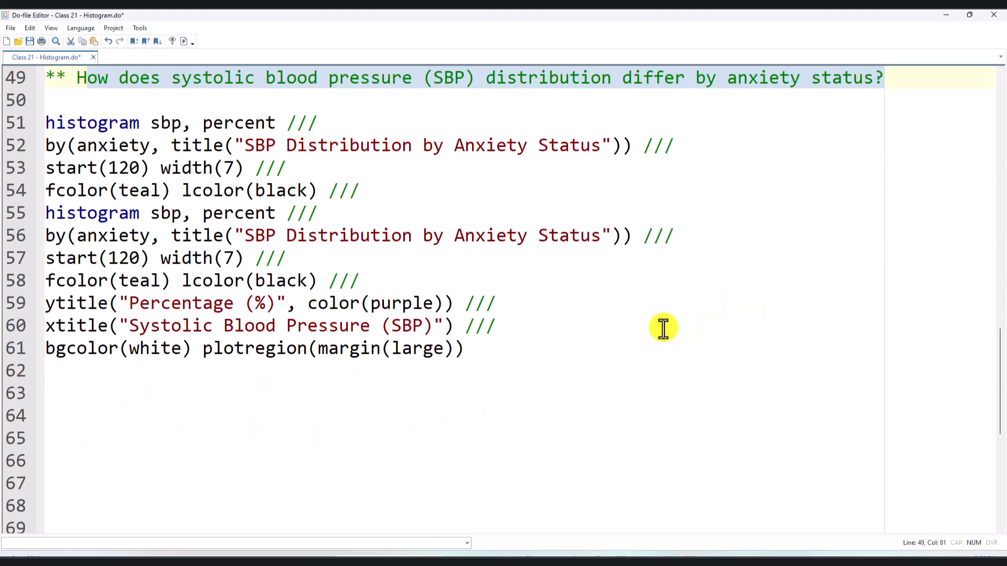
scroll(577, 367, up, 3)
click(171, 326)
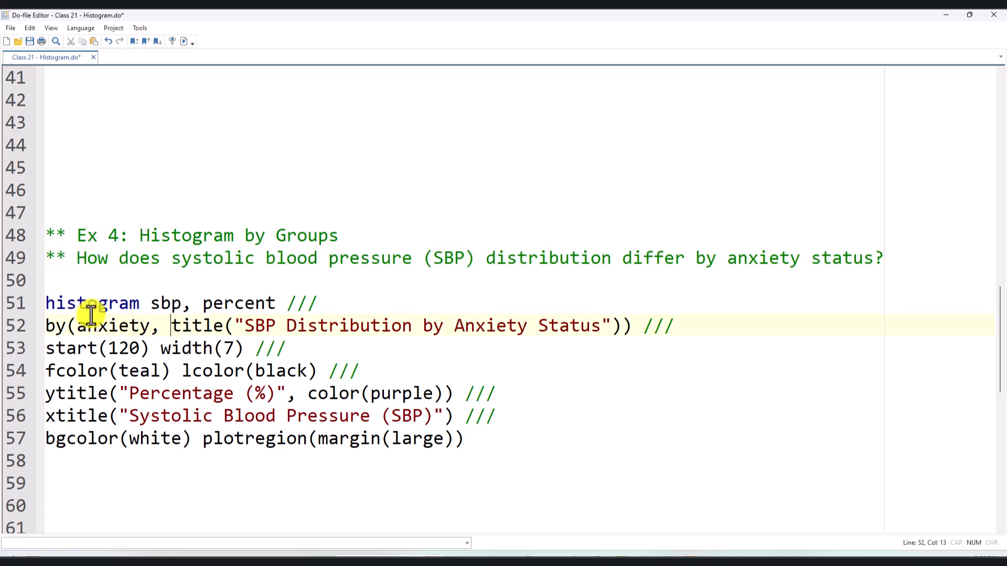
- Examine the histogram command, the sbp variable and the percent option in the first line of the Ex 4 code
drag(55, 304, 162, 308)
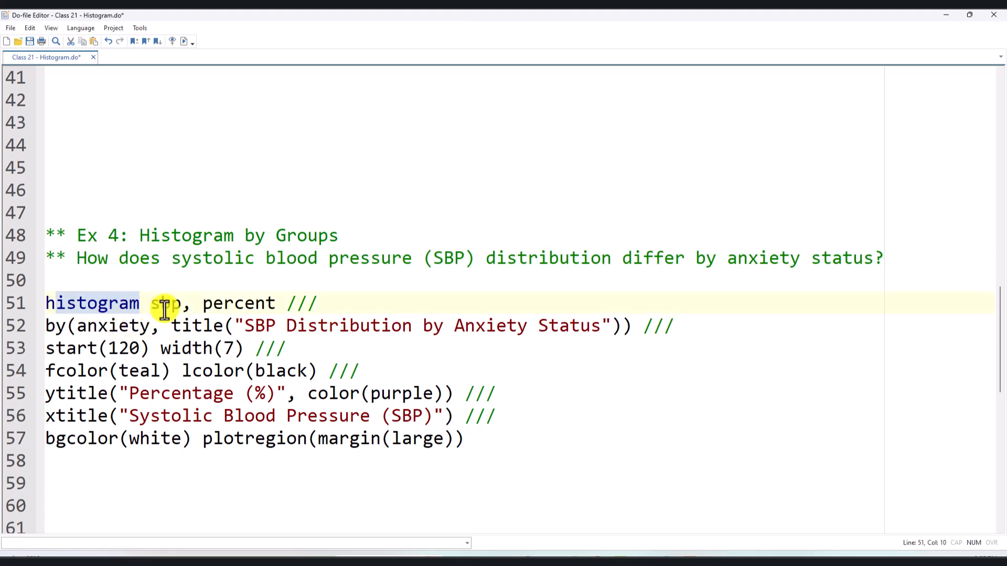
click(162, 308)
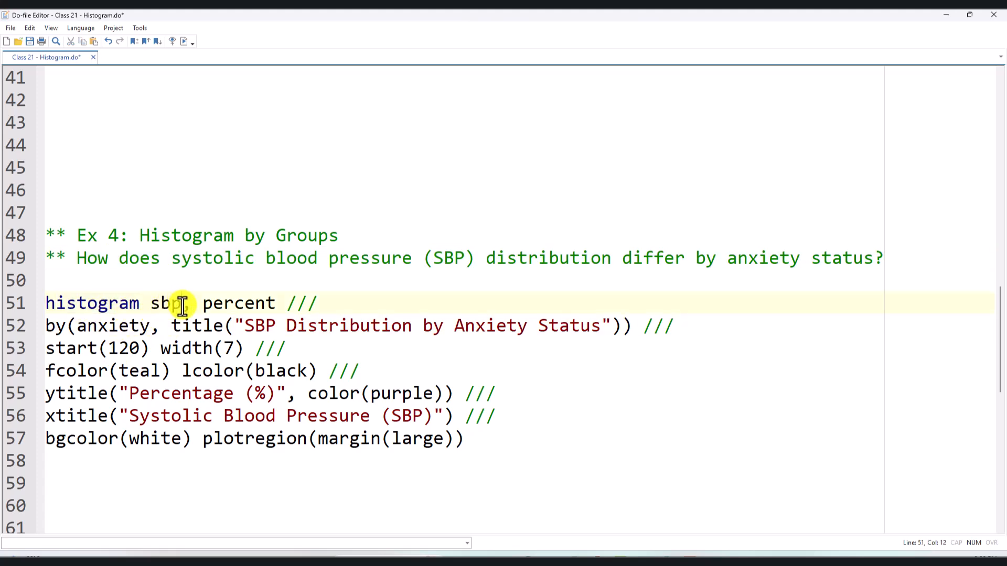
drag(182, 304, 151, 304)
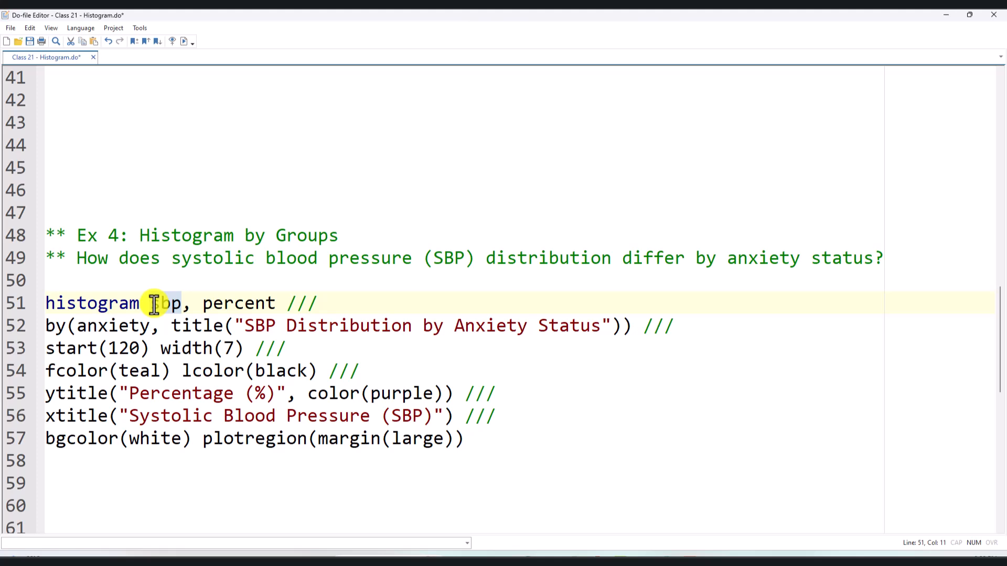
triple_click(102, 299)
triple_click(165, 310)
double_click(165, 311)
click(165, 310)
click(45, 303)
click(88, 305)
double_click(164, 306)
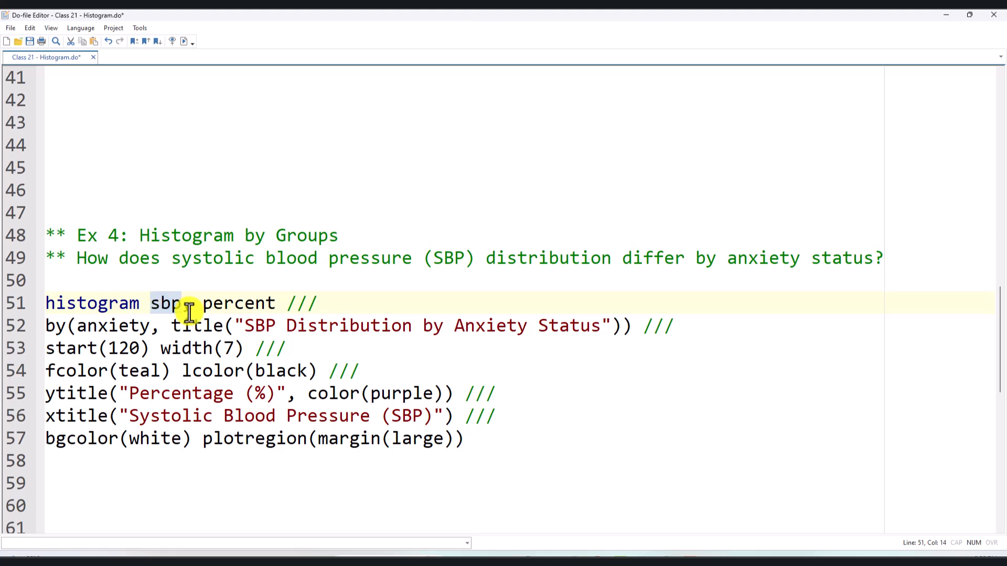
key(Right)
text(,)
double_click(263, 304)
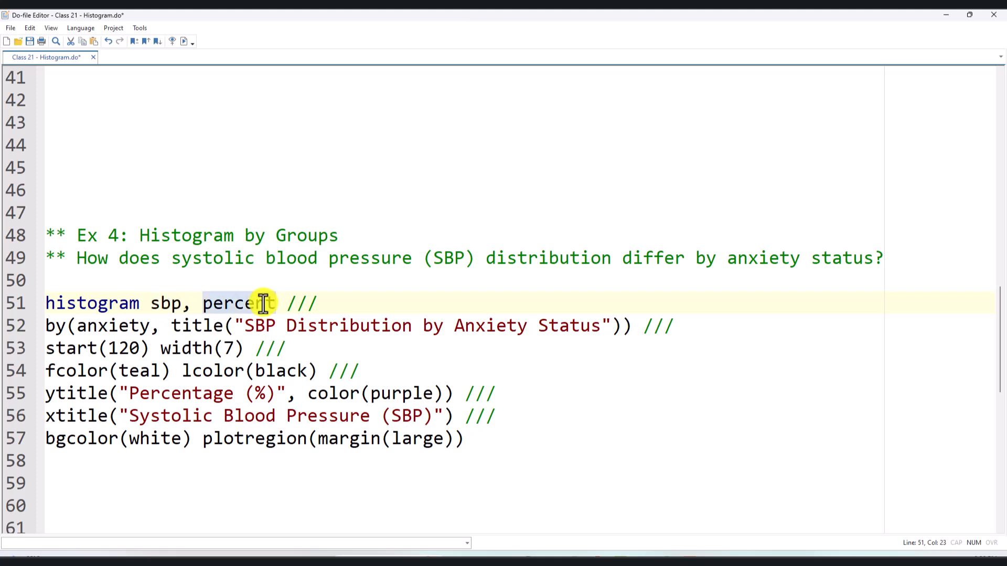
- Examine the by(anxiety) grouping option and its "SBP Distribution by Anxiety Status" title in the Ex 4 code
click(192, 305)
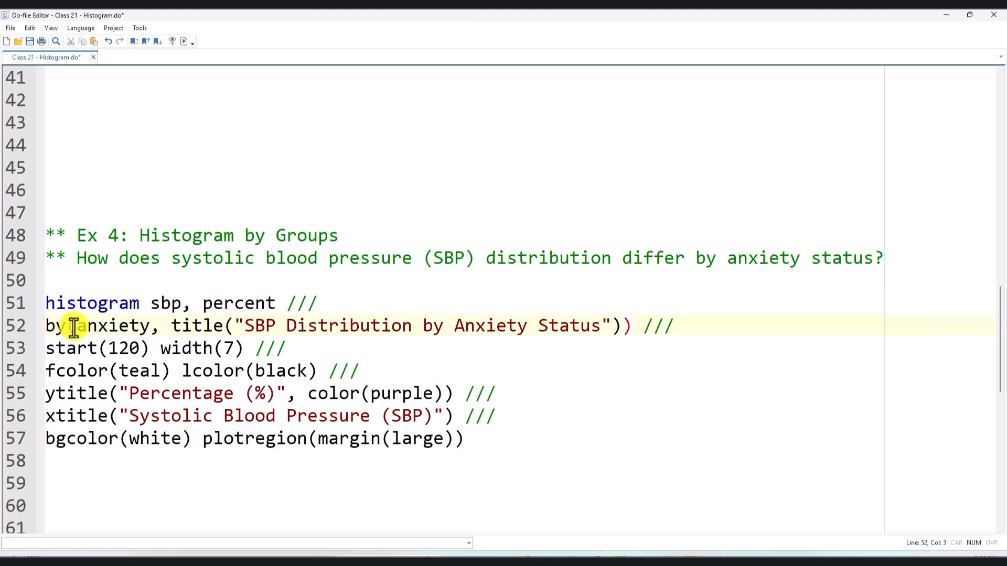
click(107, 328)
drag(169, 326, 622, 329)
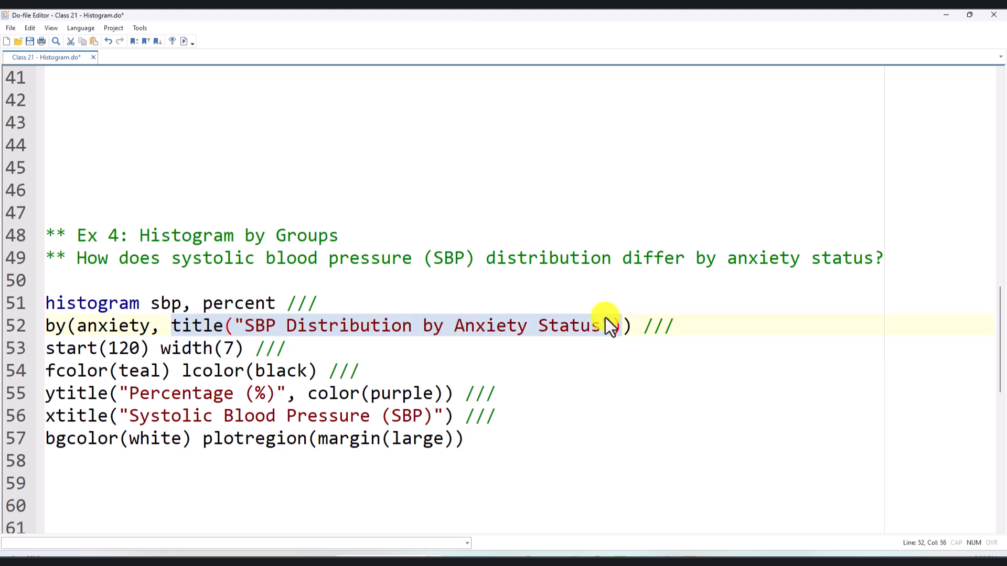
- Compare the title nested inside the by(anxiety) option of Ex 4 with the separate title option in the normal curve color code
click(403, 299)
click(87, 343)
drag(162, 325, 621, 326)
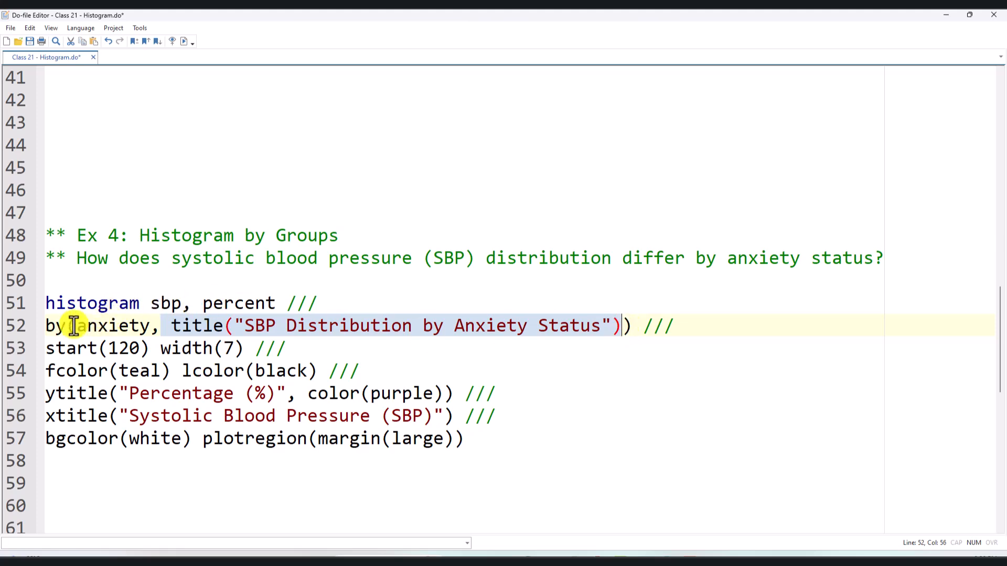
scroll(371, 349, up, 4)
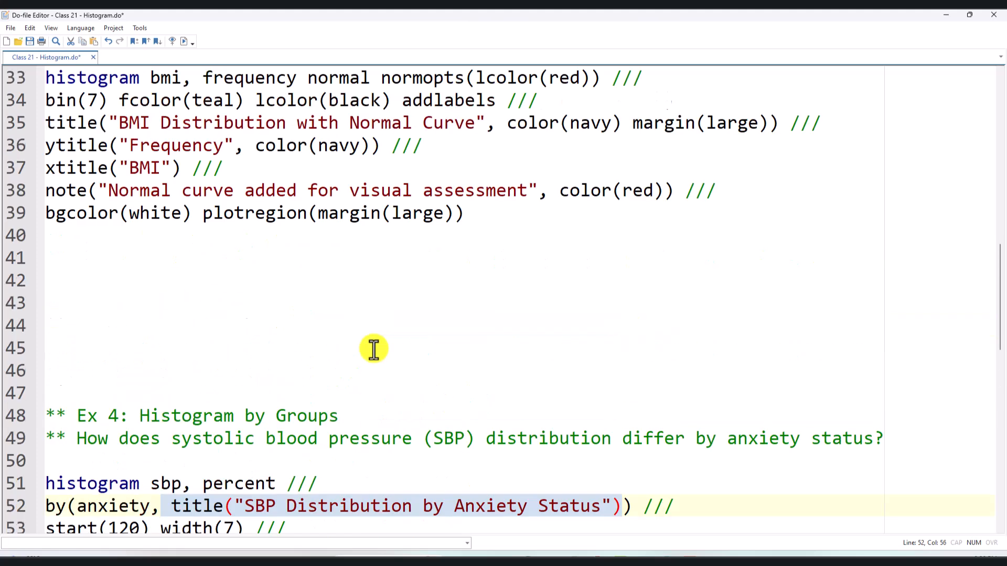
drag(45, 214, 778, 212)
scroll(612, 317, down, 5)
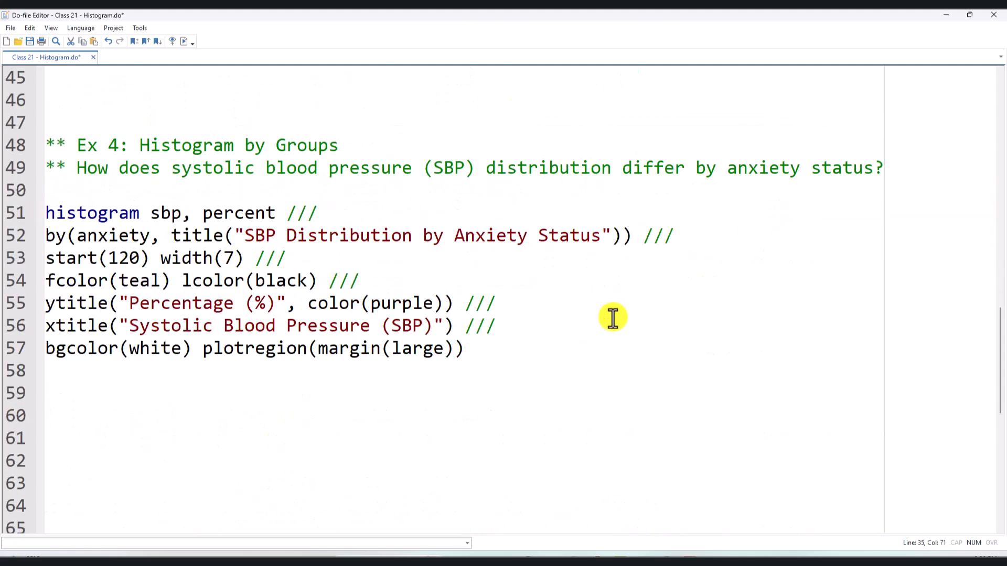
scroll(273, 331, up, 1)
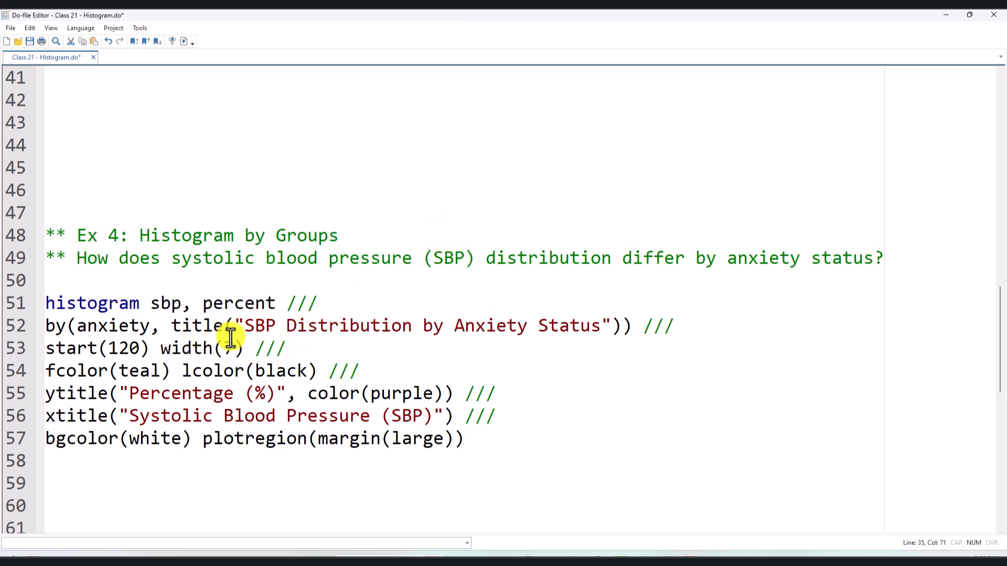
- Examine the "SBP Distribution by Anxiety Status" title text together with the sbp variable and the by option
drag(236, 326, 602, 326)
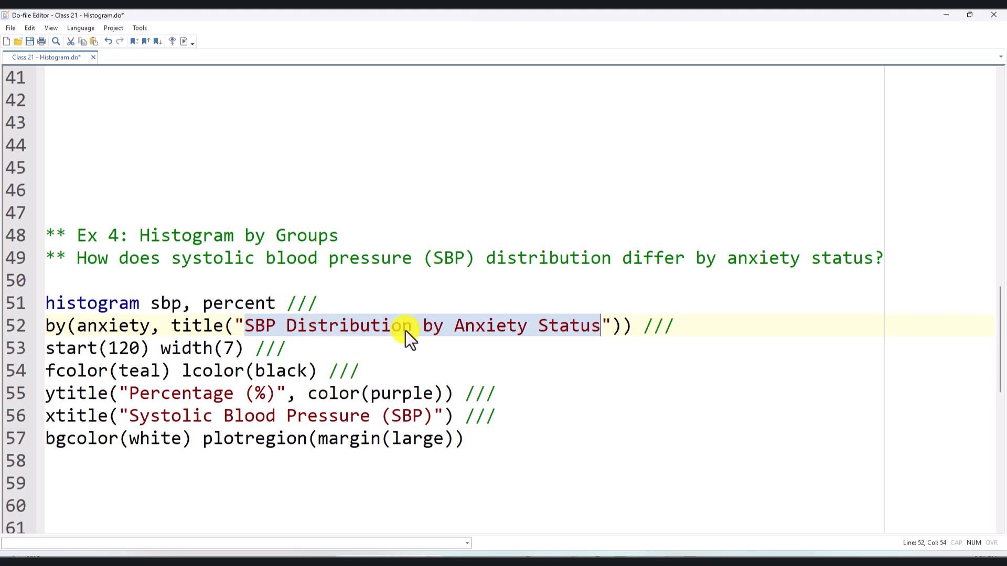
click(328, 329)
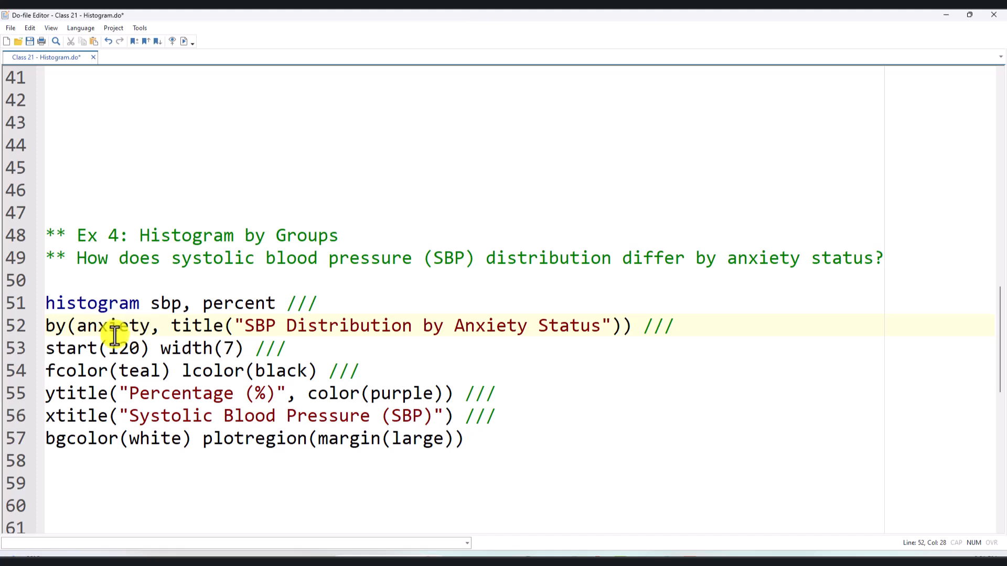
drag(151, 304, 171, 304)
drag(47, 326, 258, 331)
click(174, 338)
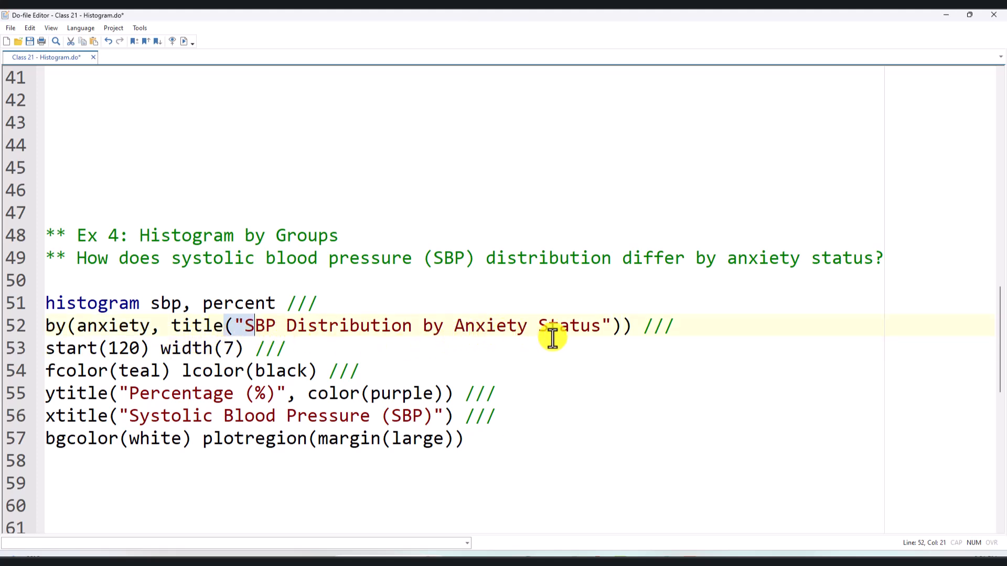
- Examine the start(120) and width(7) options on line 53 of the Ex 4 code
click(643, 331)
click(322, 346)
drag(322, 346, 43, 346)
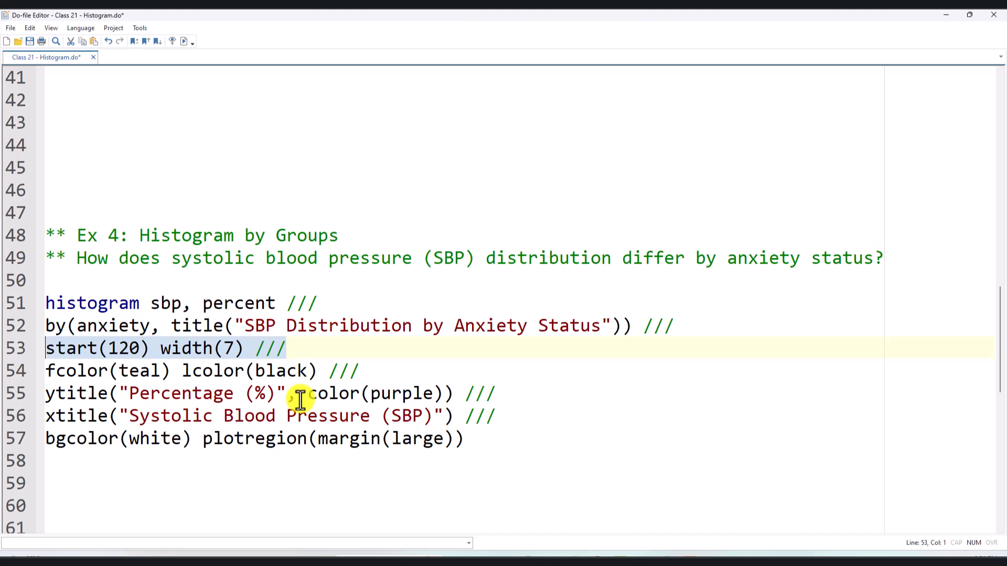
click(139, 349)
drag(141, 352, 115, 355)
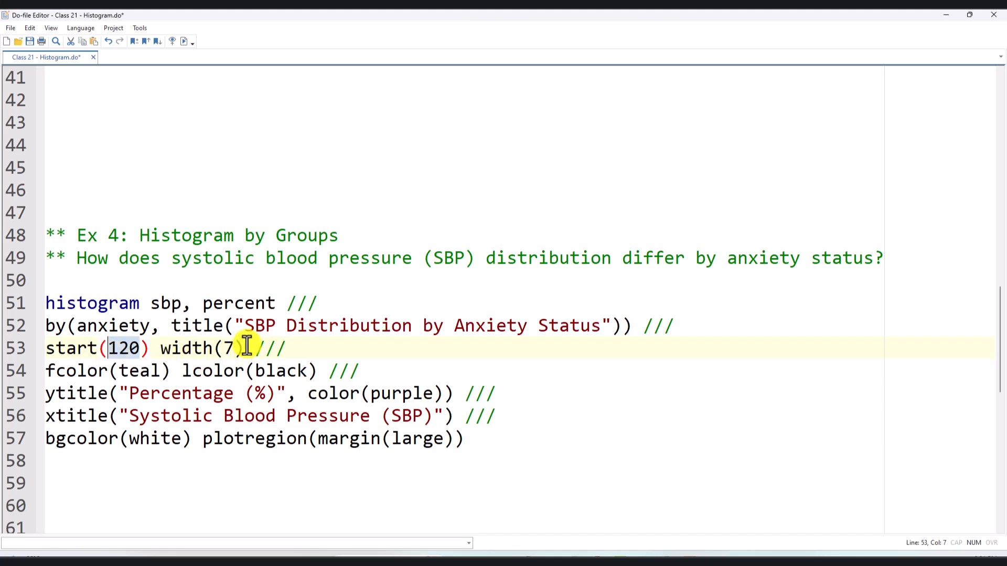
drag(233, 348, 219, 349)
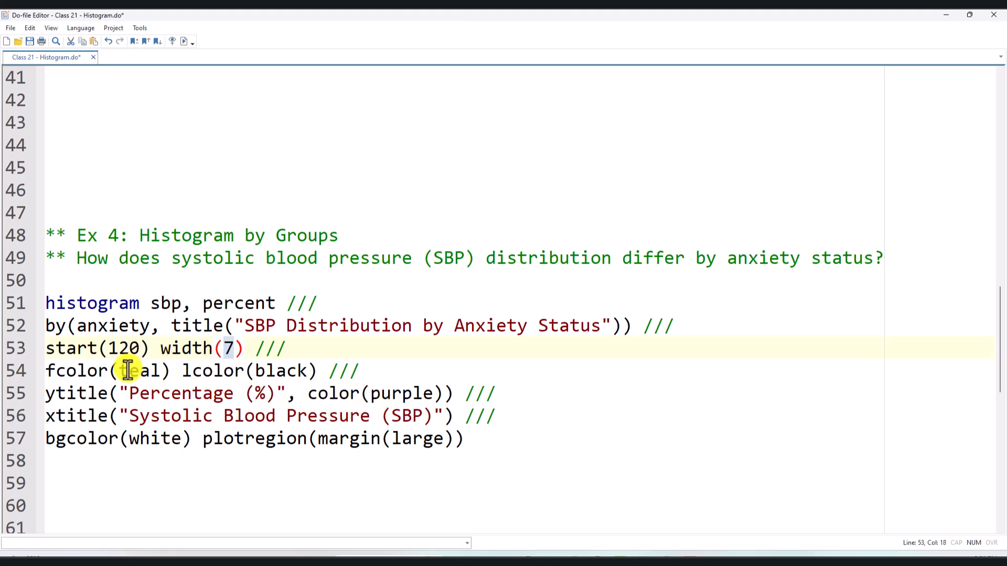
- Change the bar fill color in the Ex 4 histogram code to orange
drag(47, 371, 286, 377)
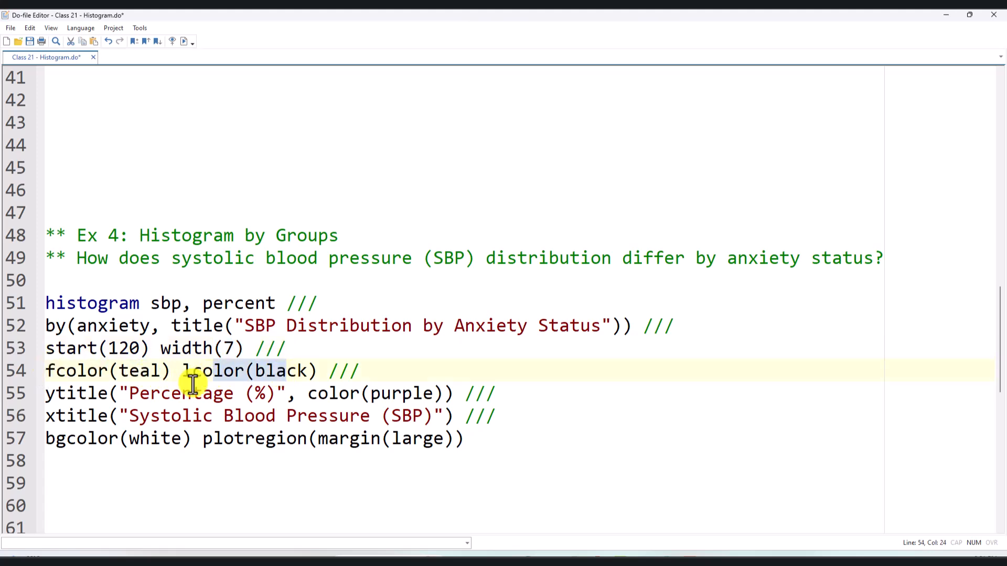
double_click(131, 373)
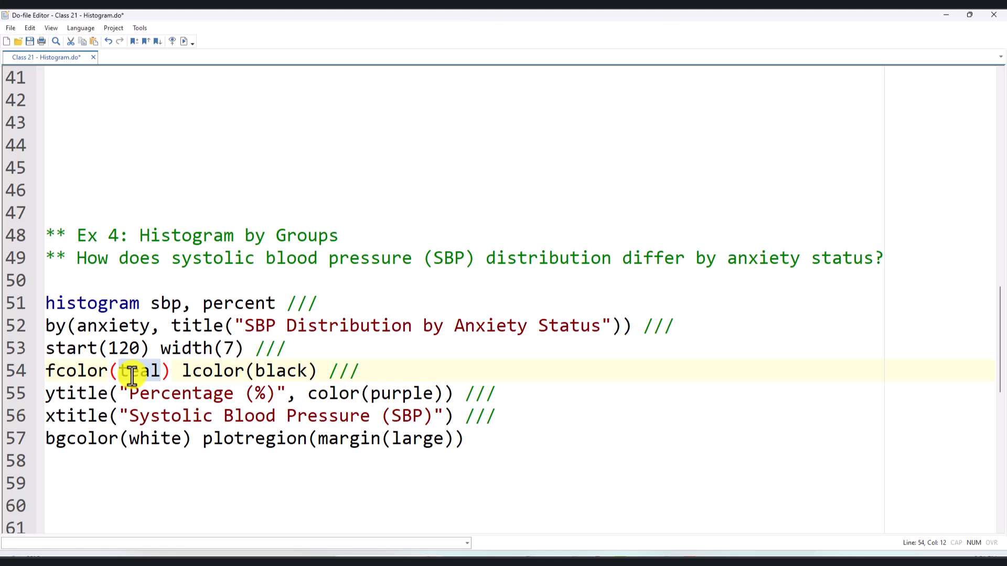
text(orange)
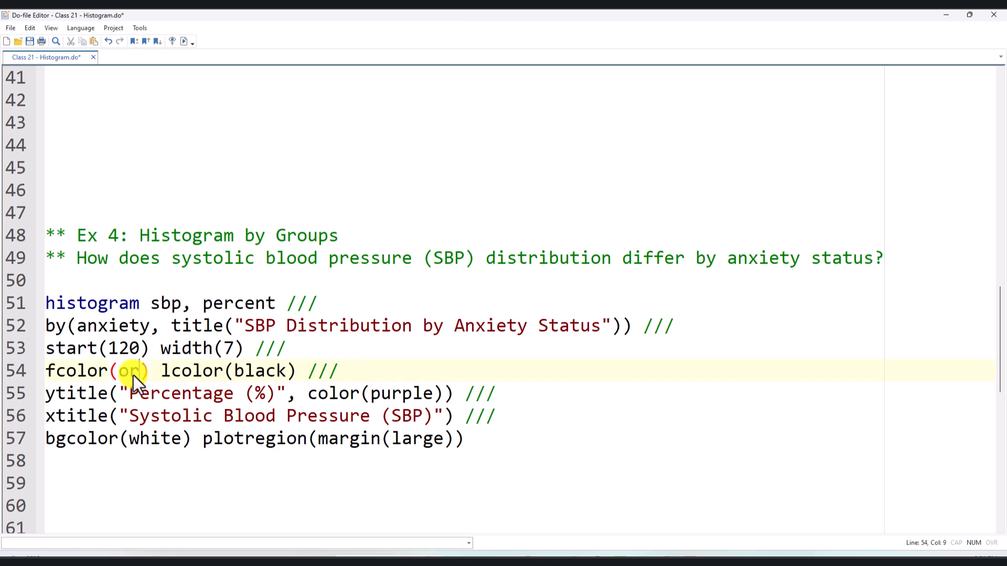
click(150, 435)
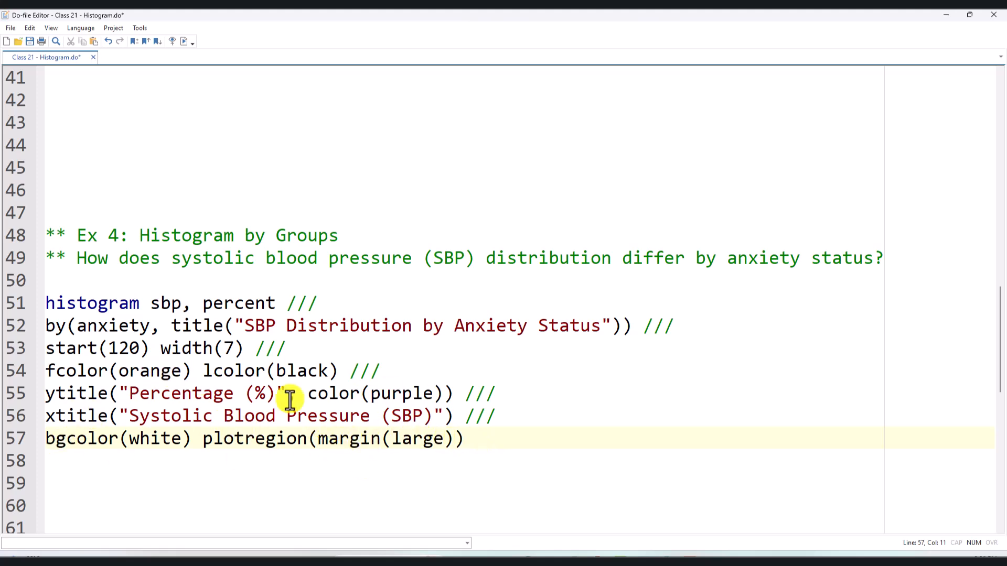
- Run the Ex 4 histogram command on lines 51 to 57 and minimize the resulting graph
drag(321, 350, 26, 308)
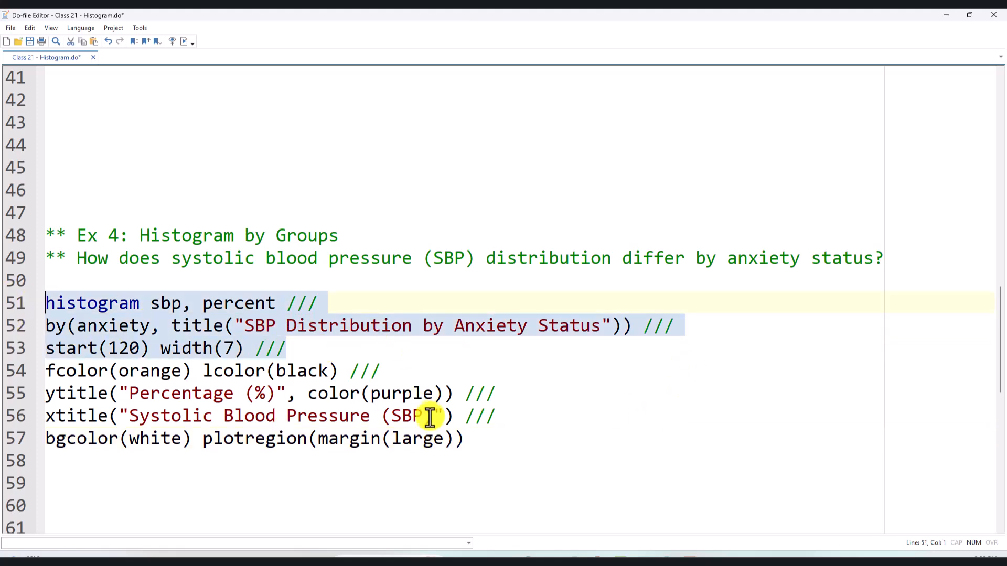
drag(496, 452, 49, 304)
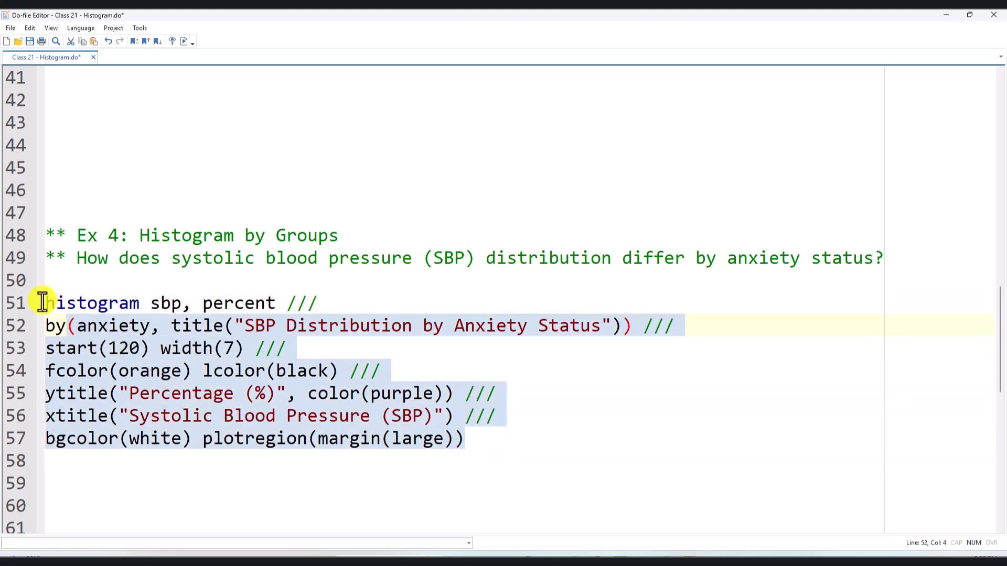
click(184, 41)
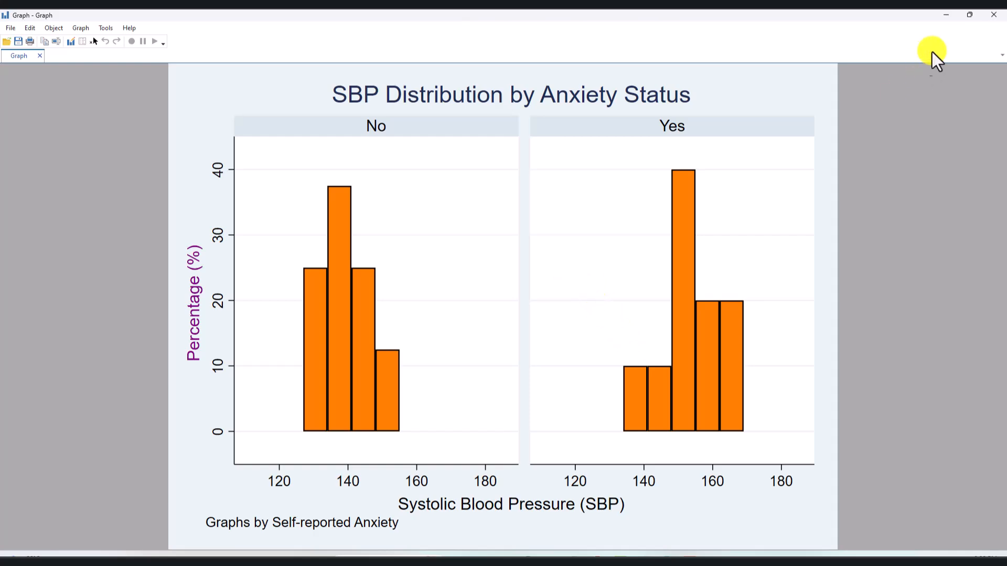
click(946, 15)
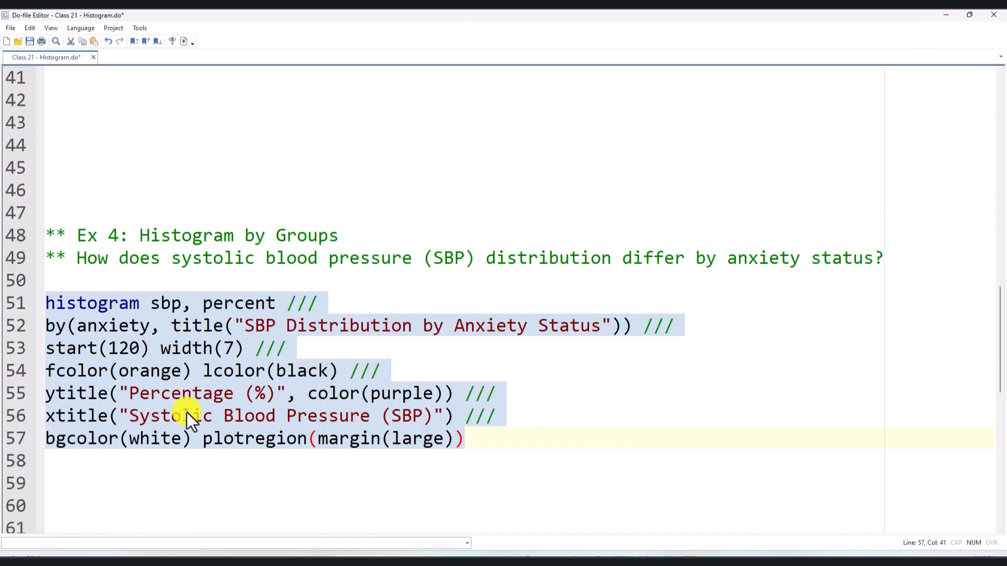
- Find Ex 5 and examine its task of making any histogram horizontal
click(539, 446)
scroll(539, 451, down, 7)
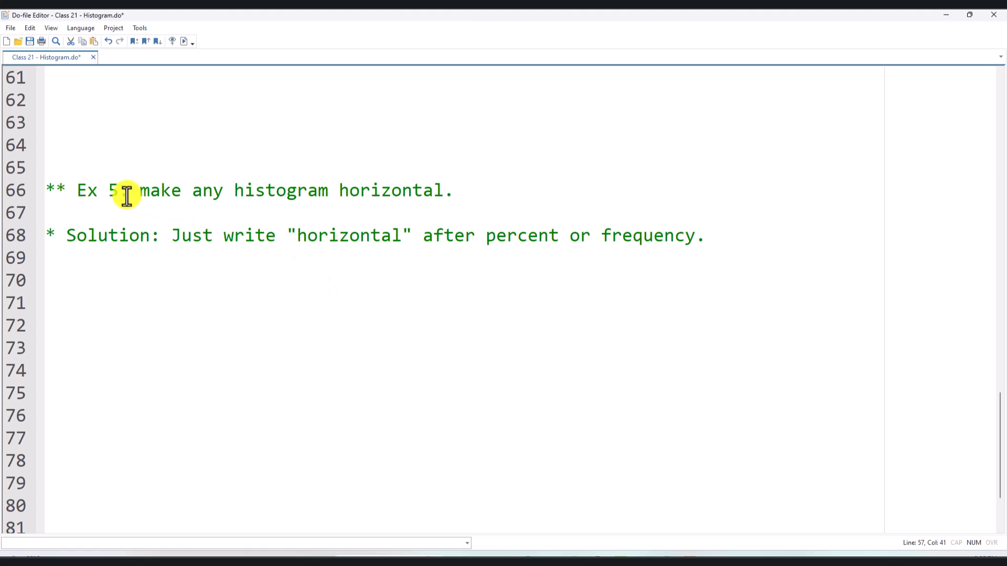
drag(133, 189, 456, 192)
scroll(456, 193, up, 2)
- Remove the blank line between the Ex 5 task and its solution comment
click(513, 370)
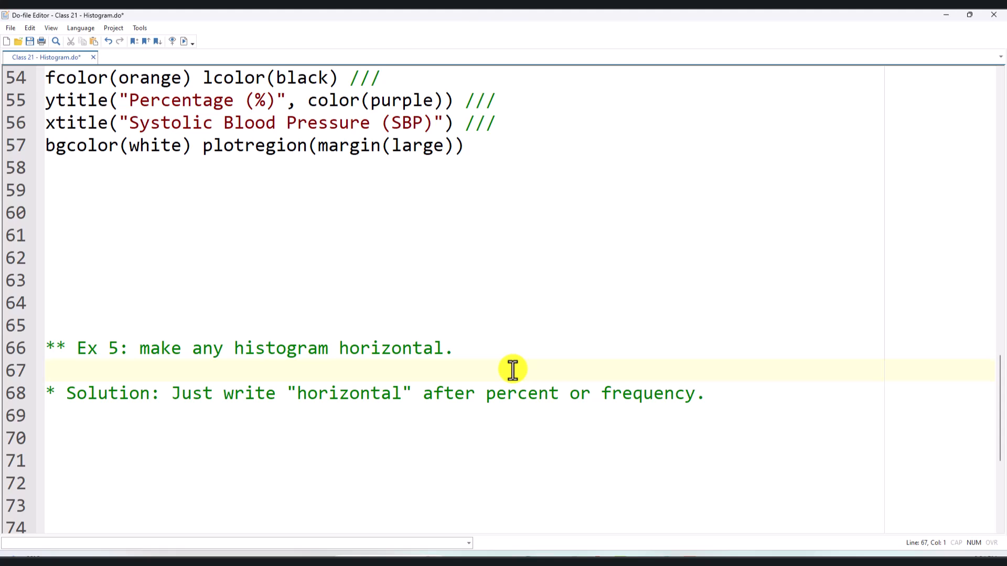
text(hba)
key(BackSpace)
key(BackSpace)
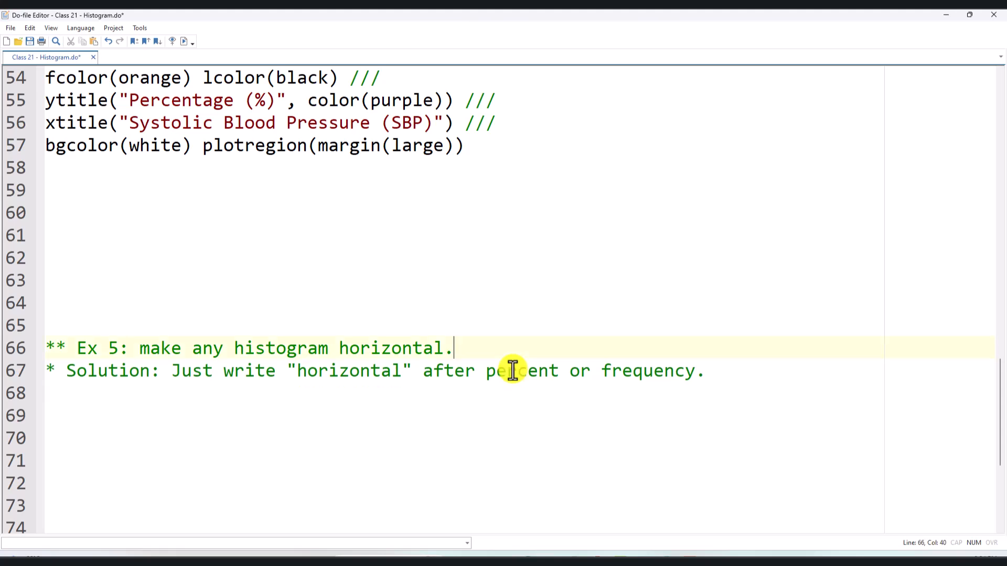
- Add the horizontal option after percent in the Ex 1 histogram command and run lines 3 to 8
scroll(455, 416, up, 2)
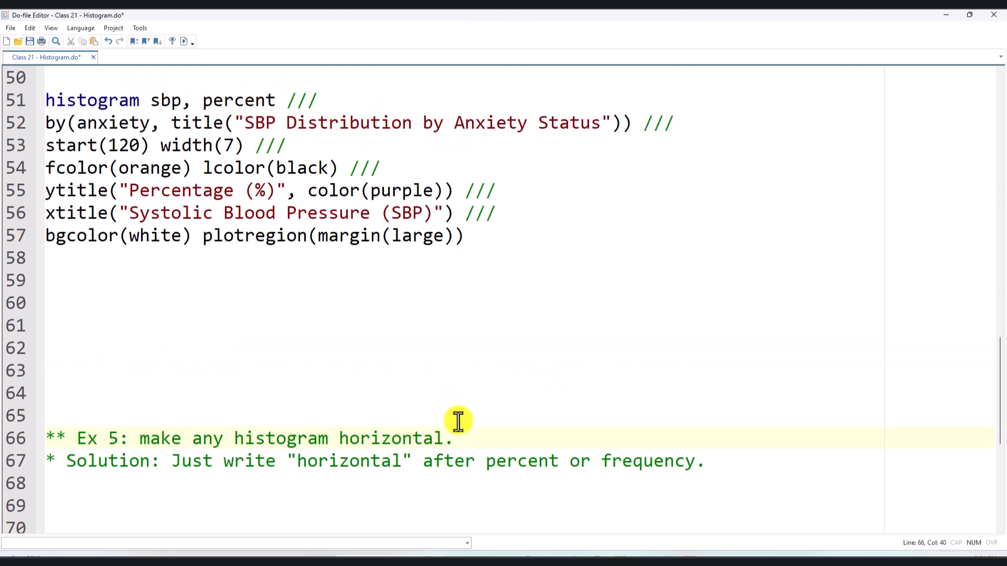
double_click(395, 439)
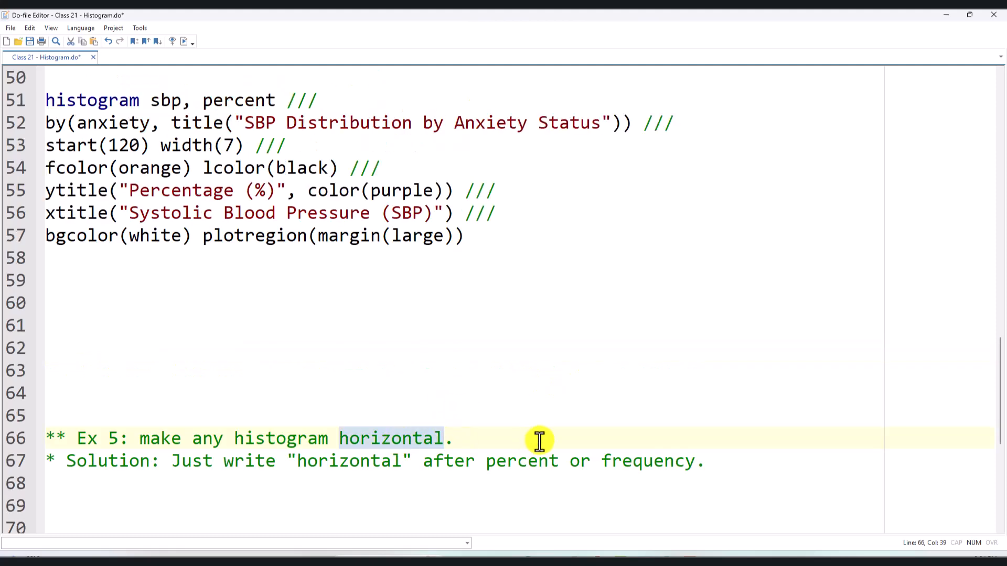
scroll(411, 442, up, 20)
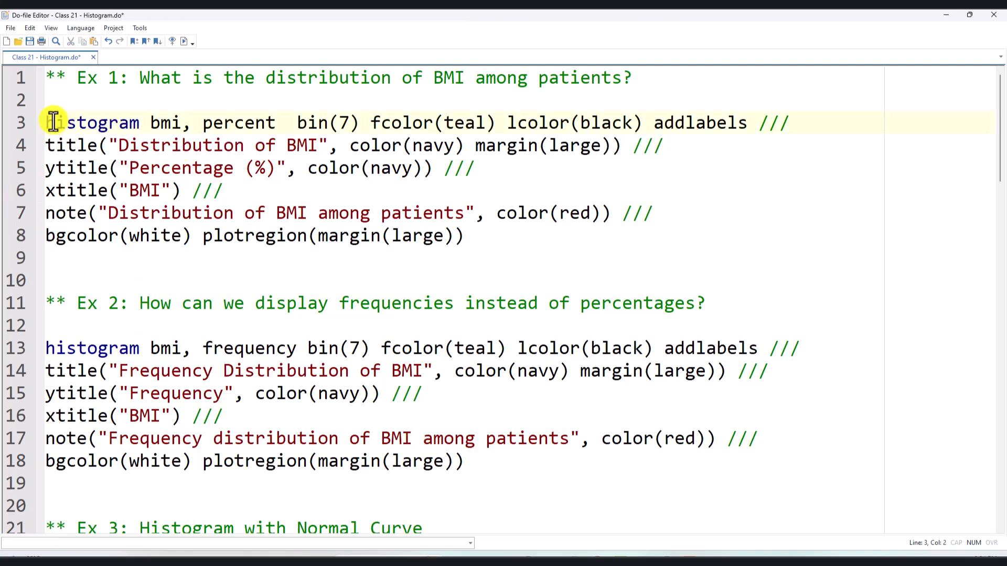
click(223, 123)
click(287, 123)
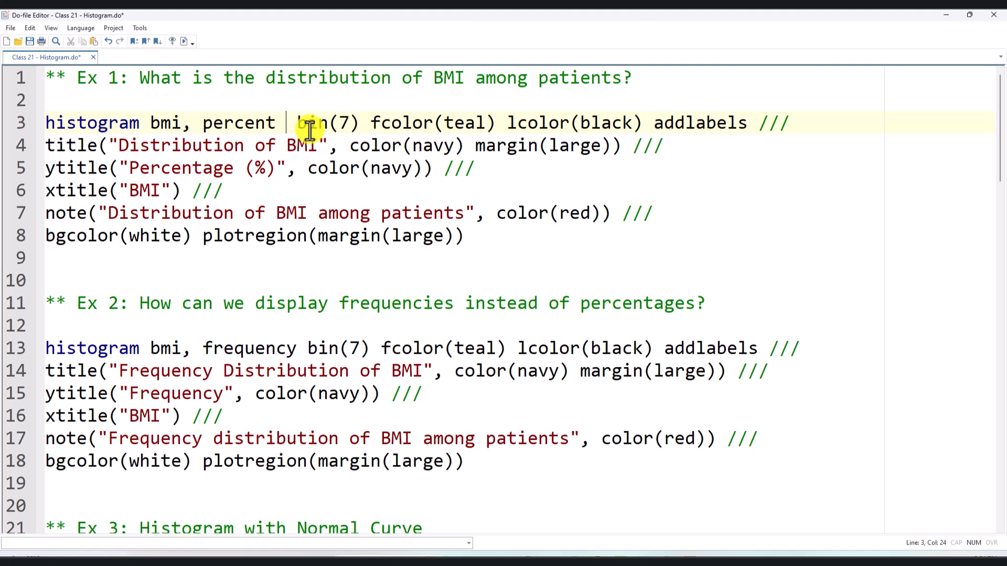
text(horizontal)
key(BackSpace)
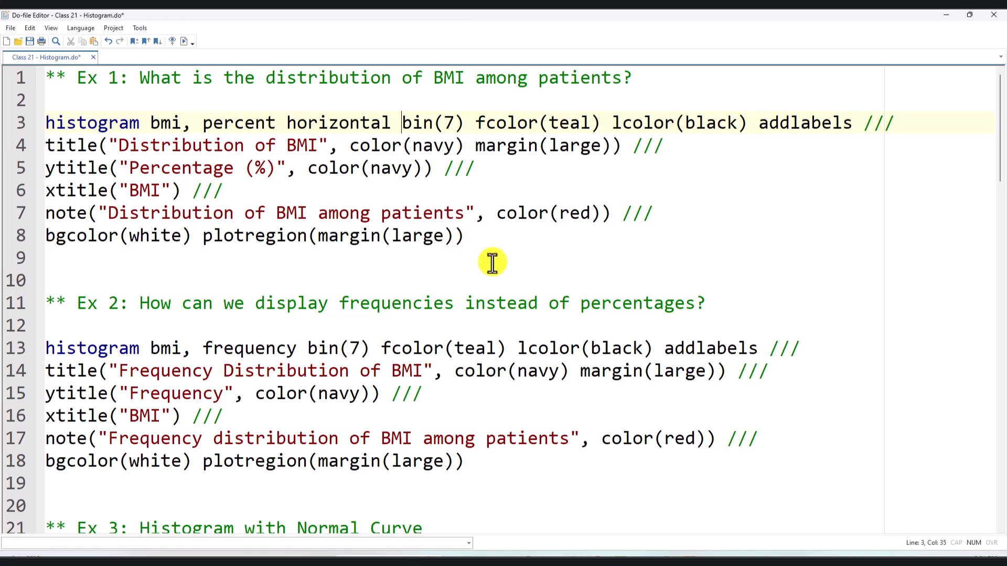
drag(470, 236, 3, 113)
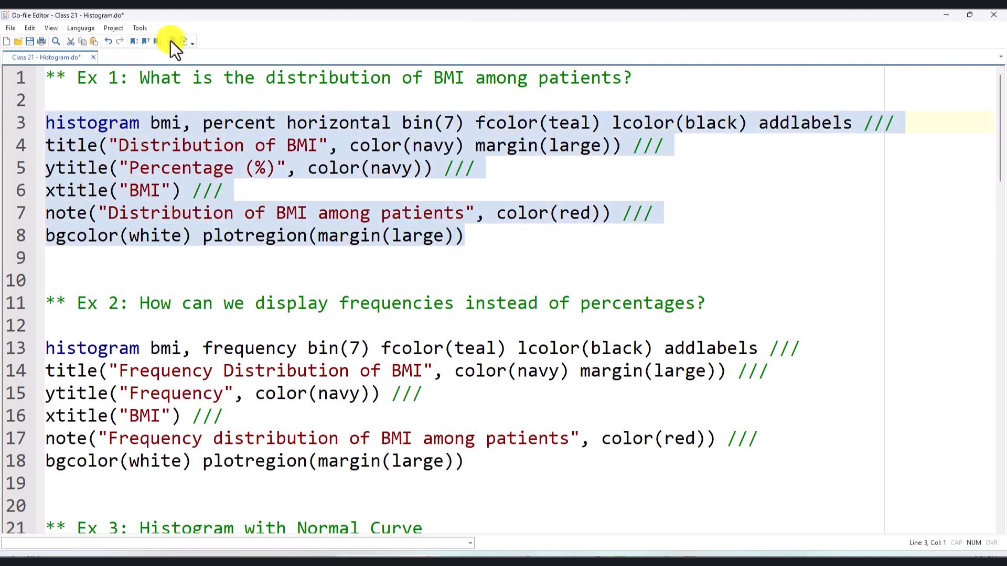
click(185, 39)
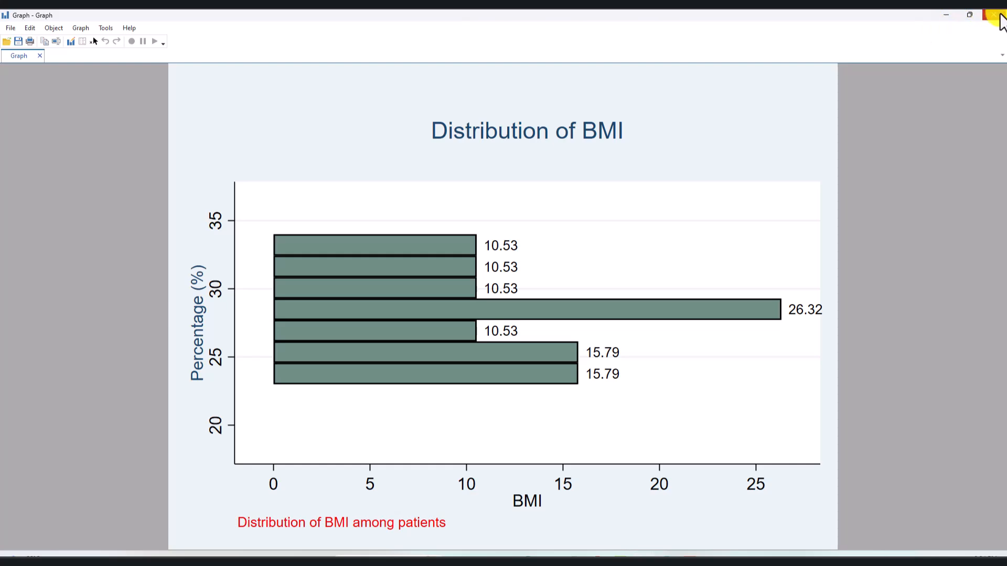
- Close the horizontal BMI graph and remove the horizontal option from the Ex 1 command
click(999, 16)
click(378, 126)
double_click(348, 128)
key(Delete)
key(BackSpace)
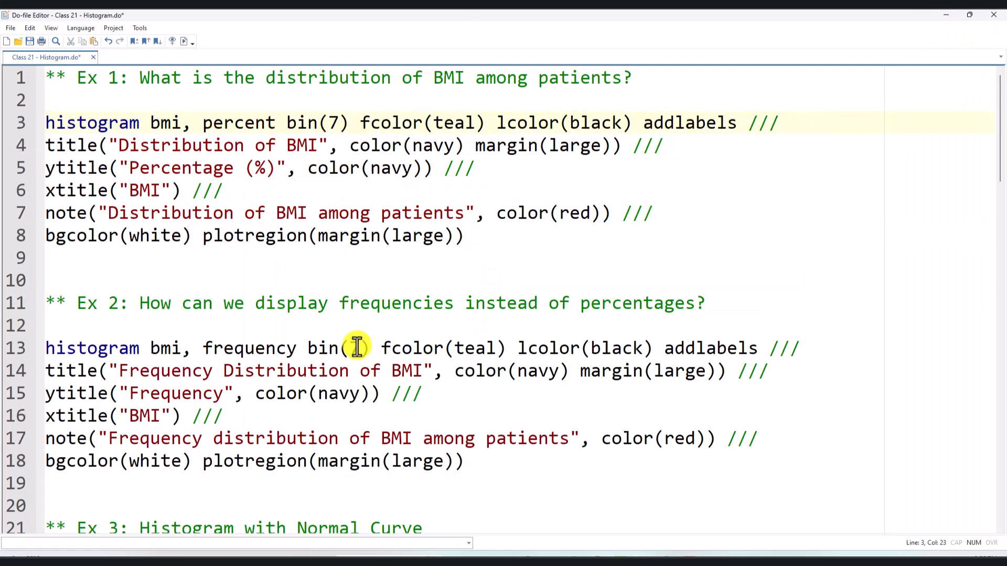
- Add the horizontal option after percent in the Ex 4 SBP histogram command and run lines 51 to 57
scroll(320, 335, down, 3)
scroll(273, 404, down, 3)
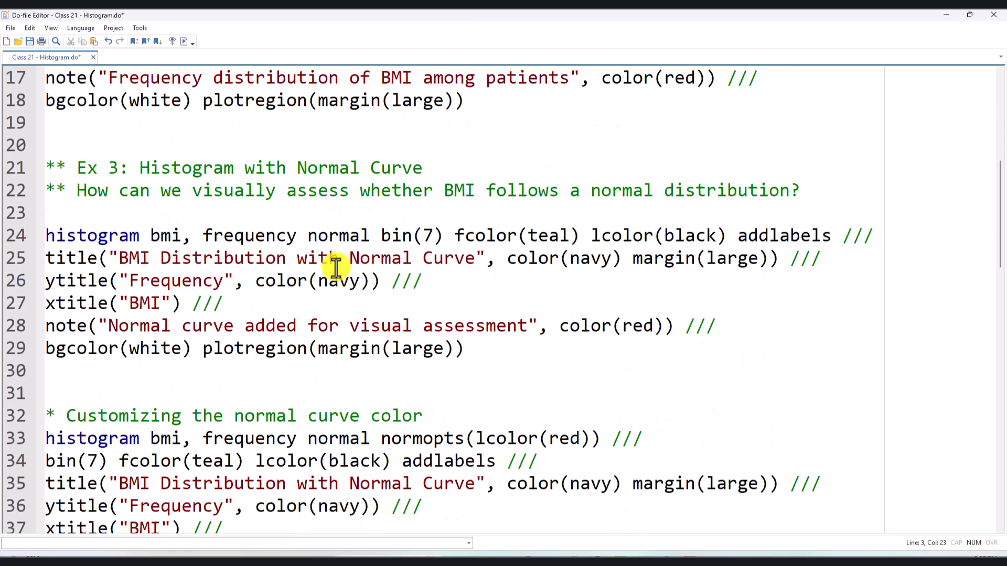
scroll(357, 336, down, 3)
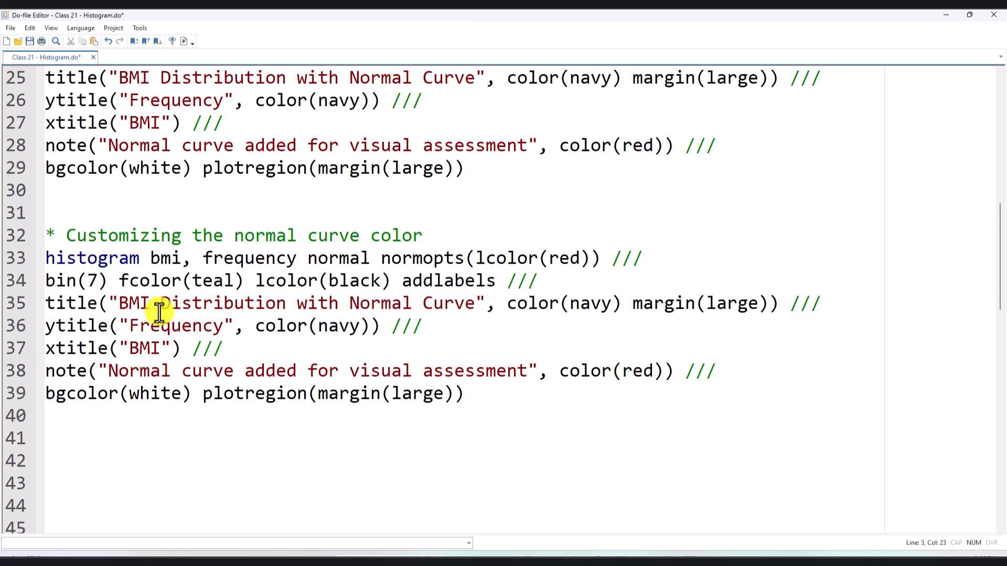
scroll(180, 404, down, 8)
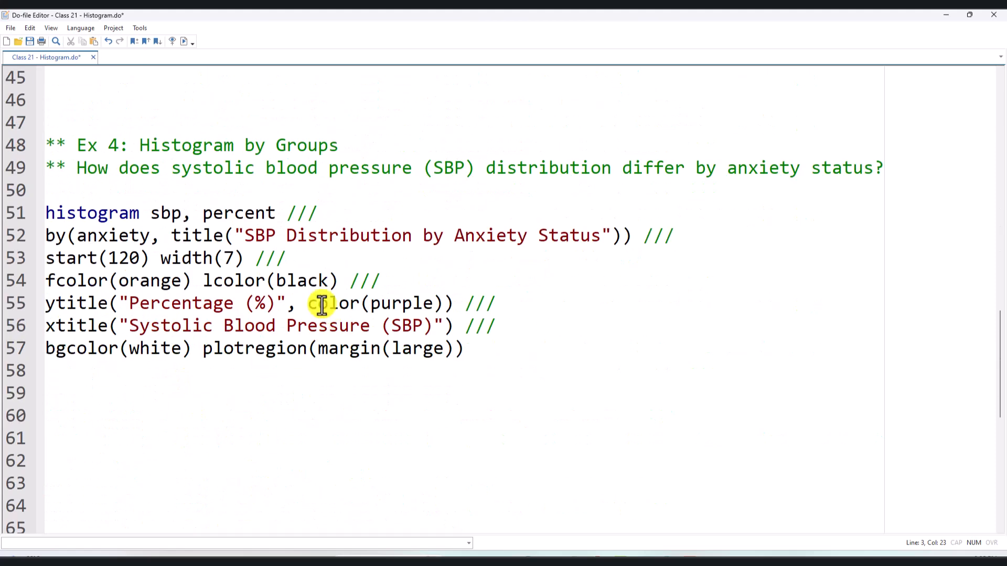
click(275, 215)
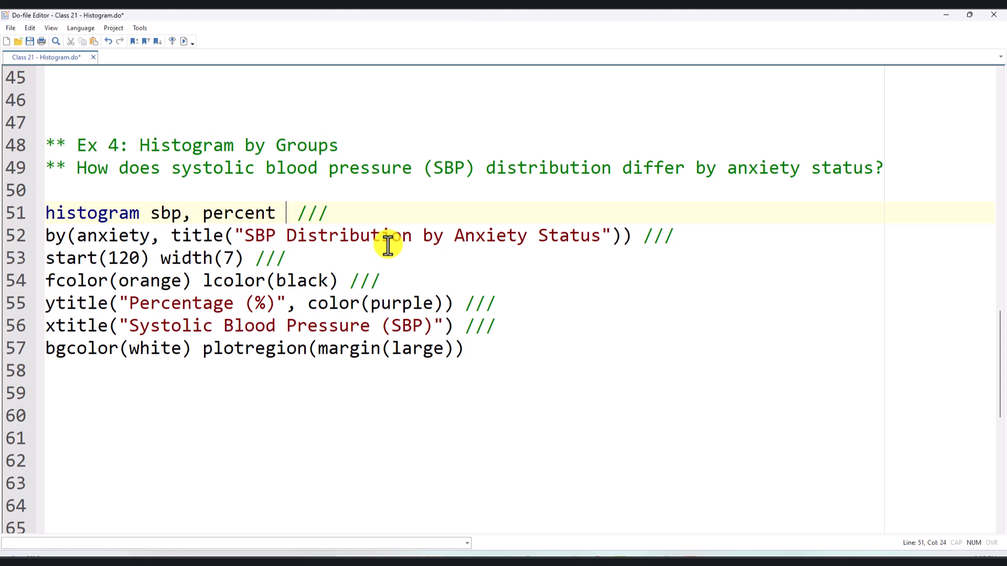
text(horizontal)
drag(468, 350, 11, 216)
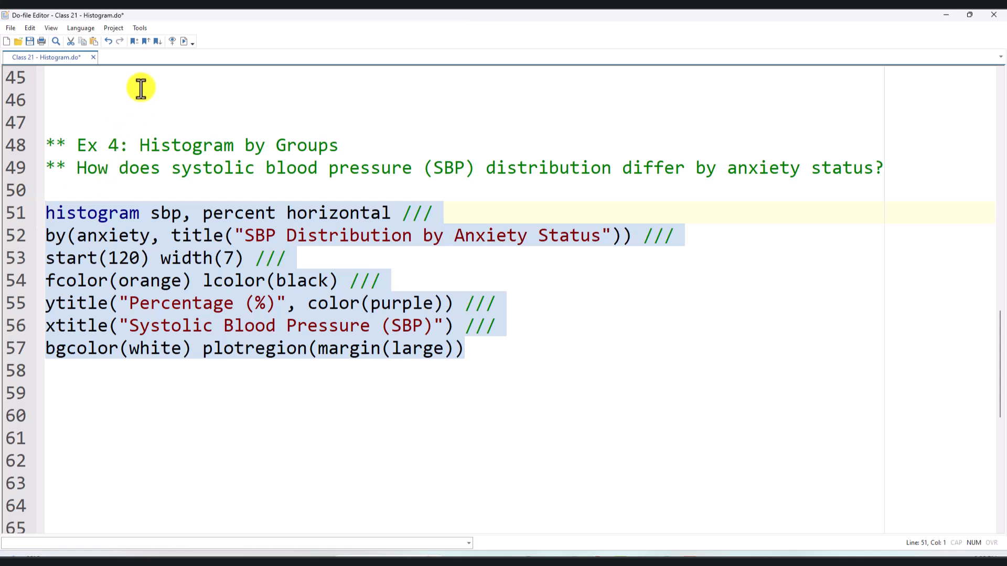
click(180, 45)
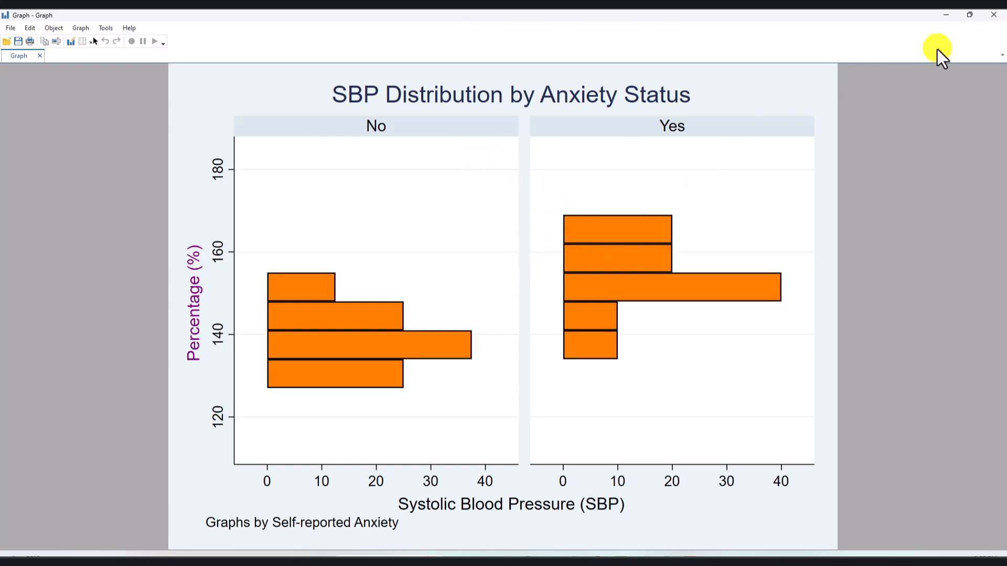
- Close the horizontal SBP graph and remove the horizontal option from the Ex 4 command
click(994, 15)
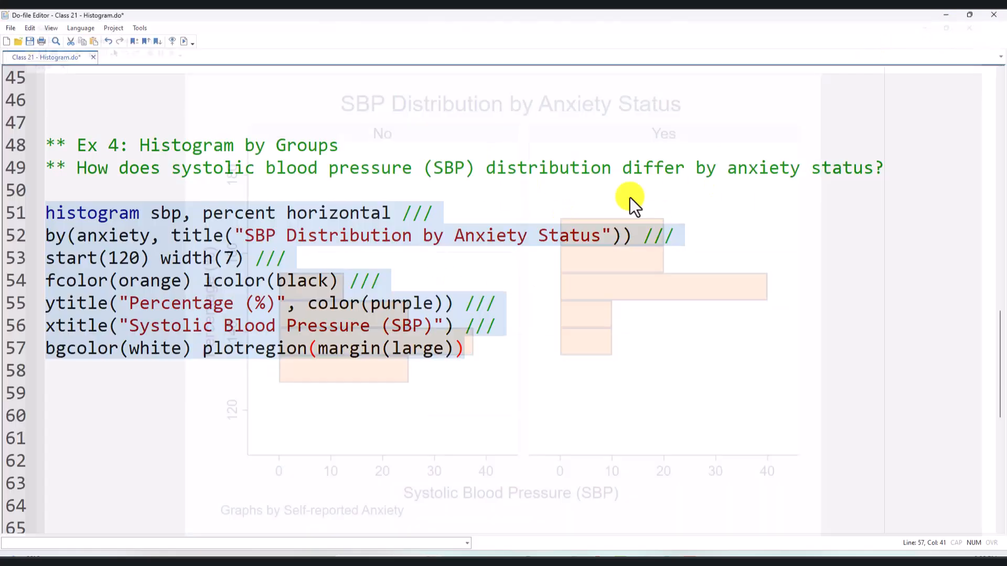
- Review the Ex 1 to Ex 5 histogram code in the do-file, including the start and width options in the Ex 4 command
scroll(393, 436, up, 8)
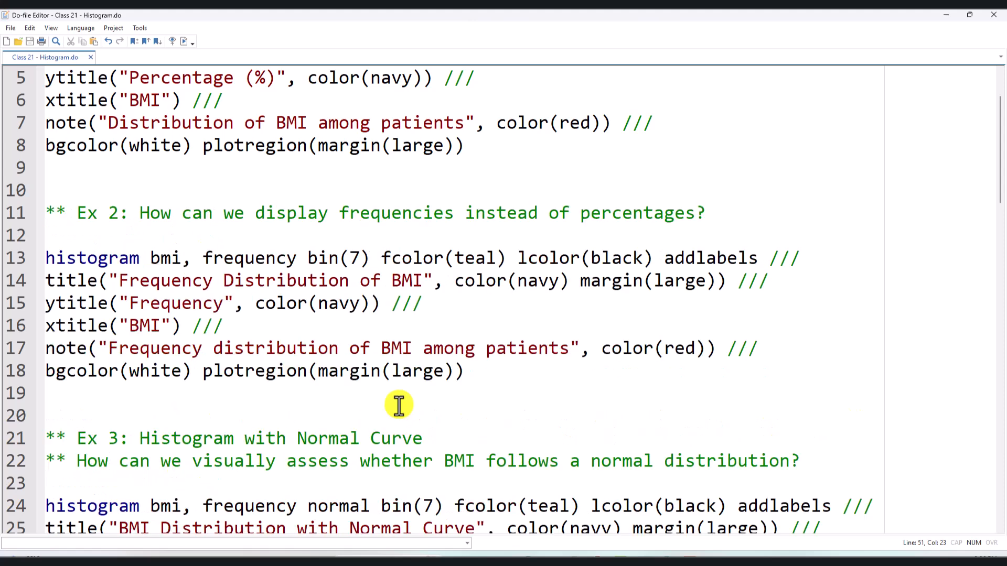
scroll(399, 405, up, 2)
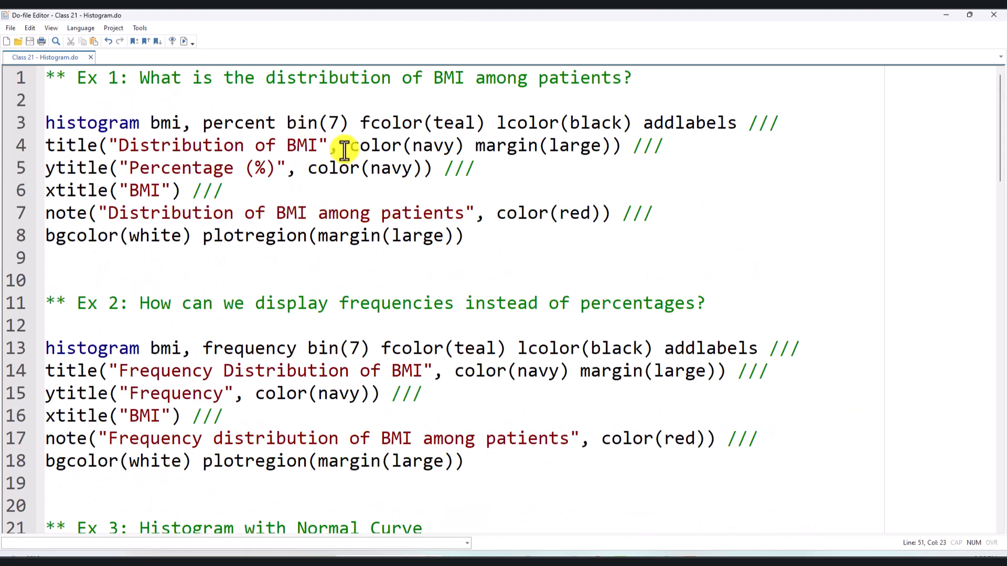
scroll(346, 147, down, 3)
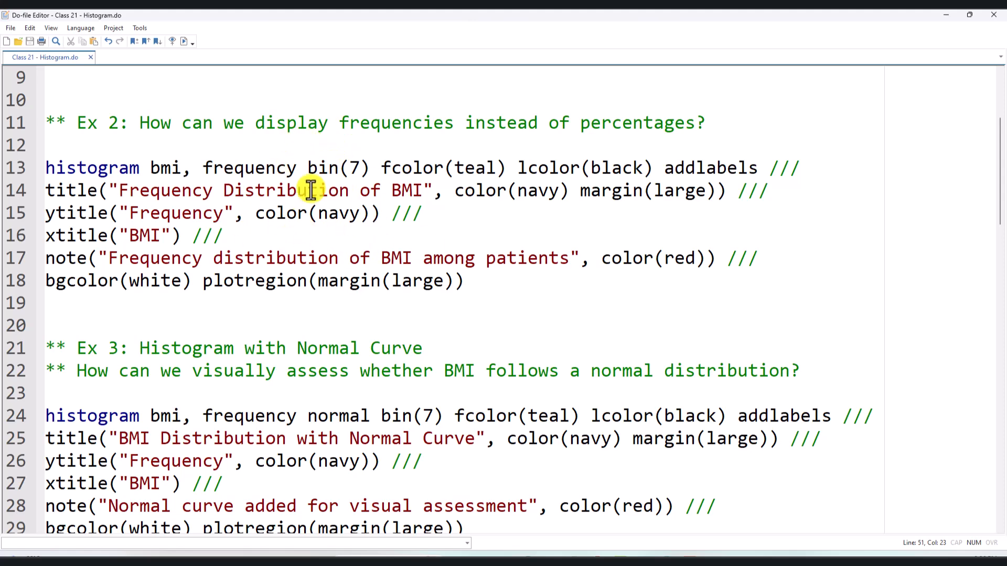
scroll(291, 140, down, 3)
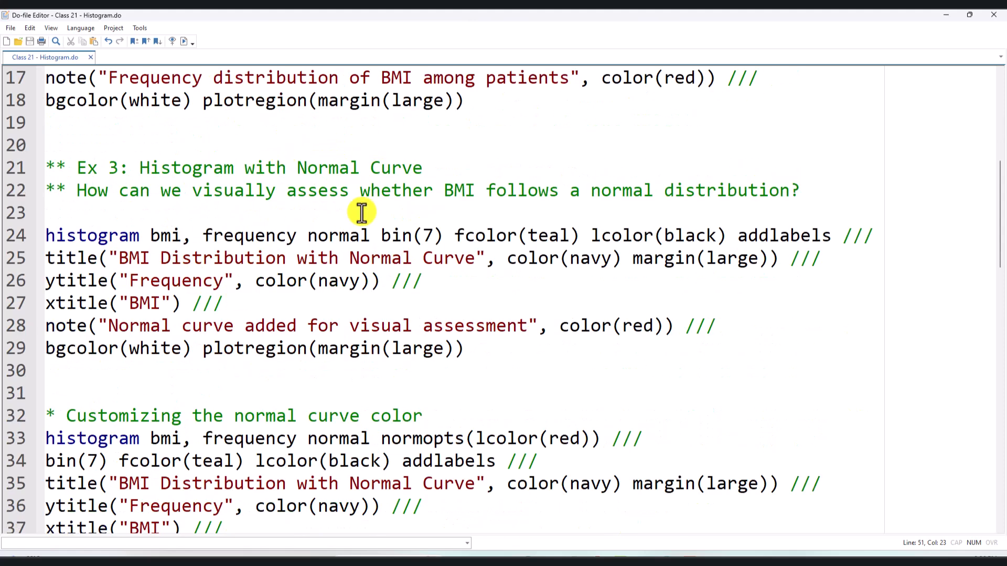
scroll(281, 247, down, 5)
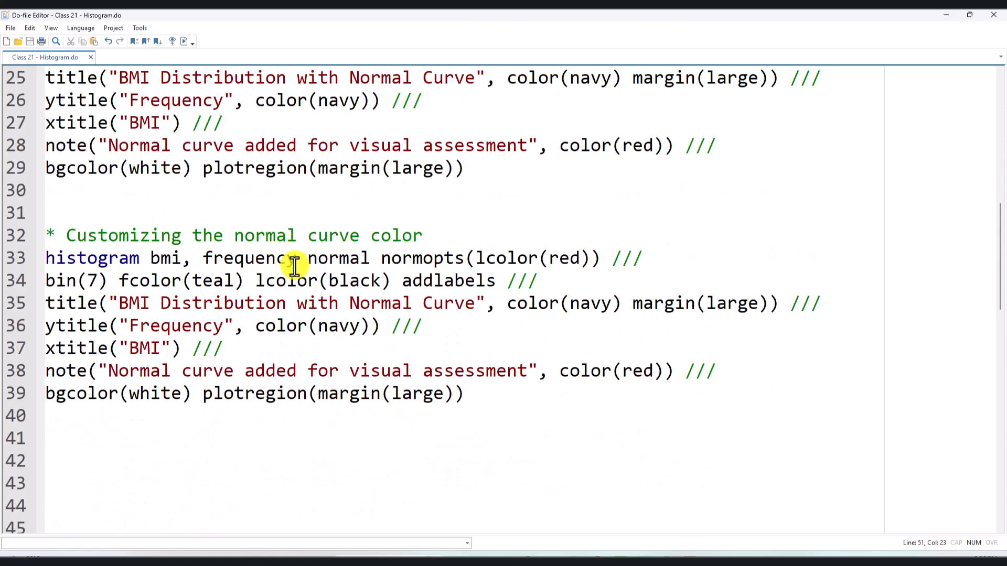
scroll(239, 201, down, 4)
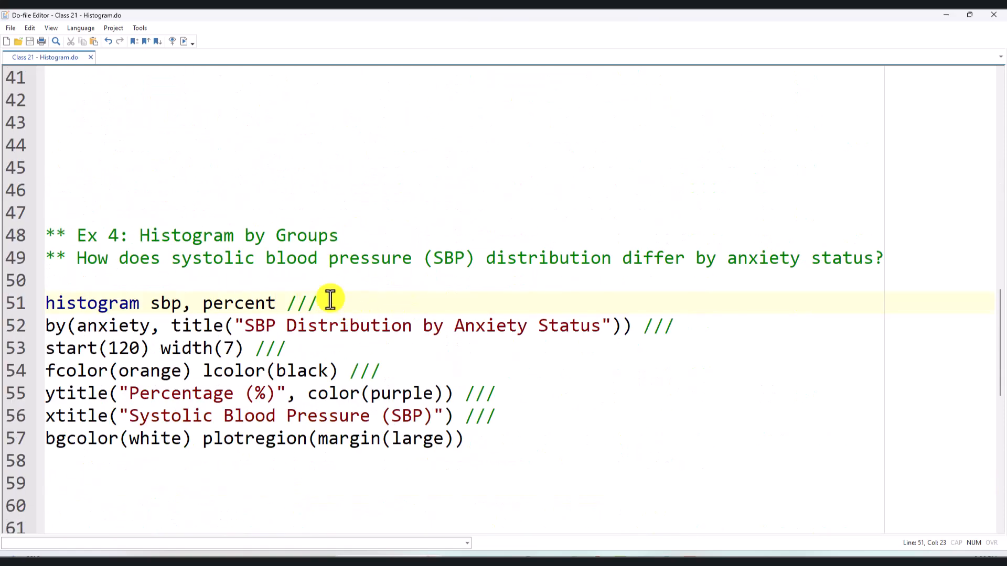
scroll(341, 303, down, 3)
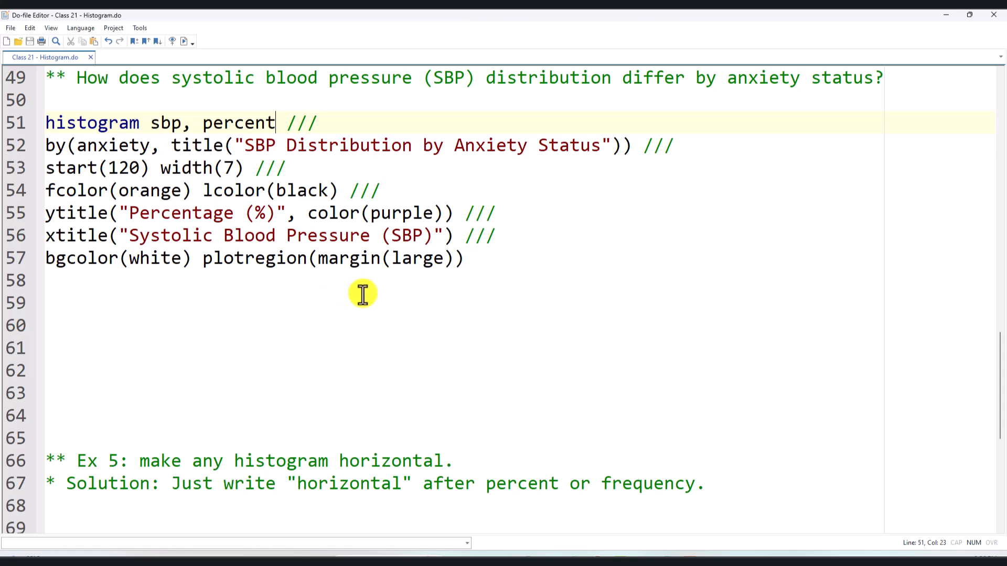
drag(251, 168, 57, 167)
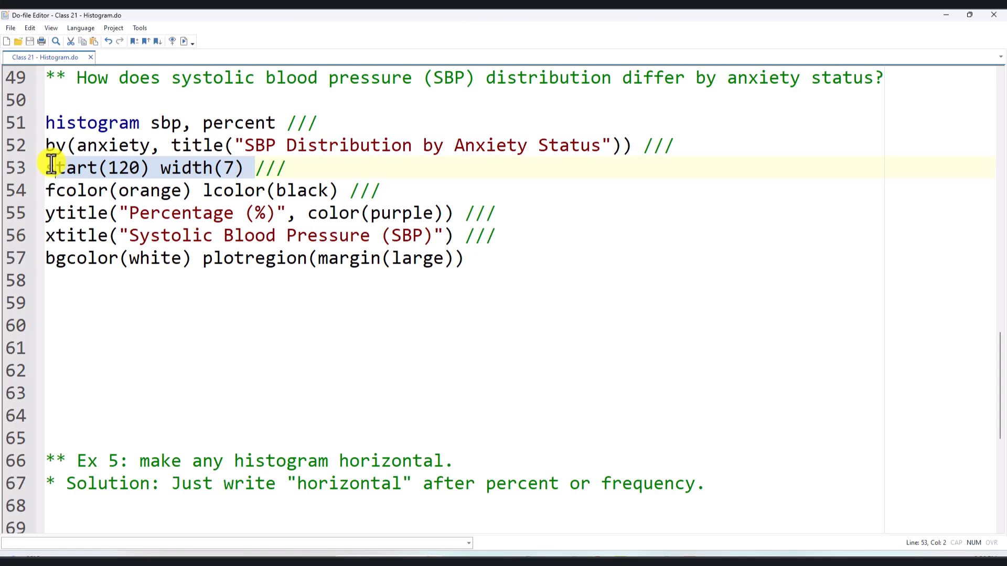
click(235, 168)
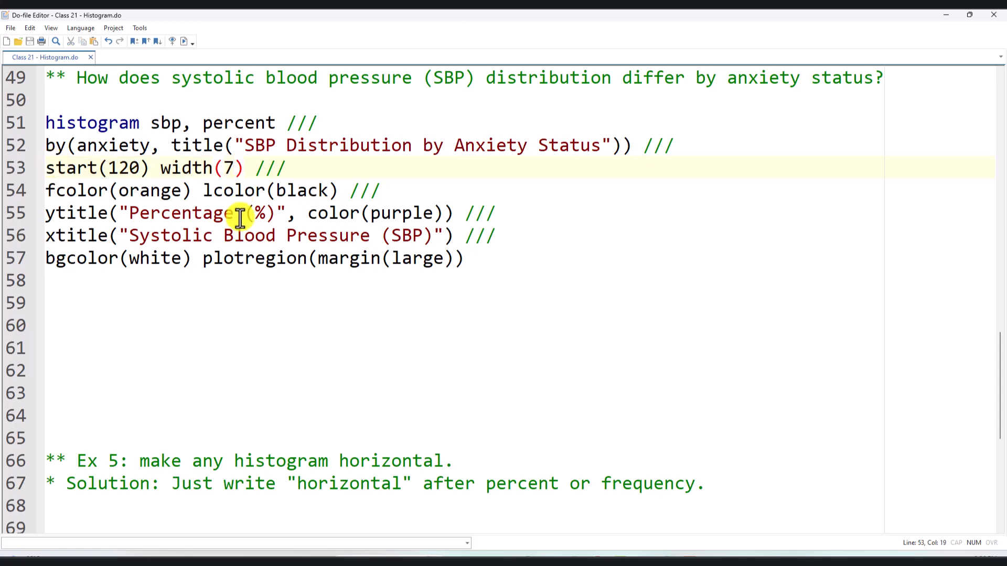
scroll(239, 220, down, 4)
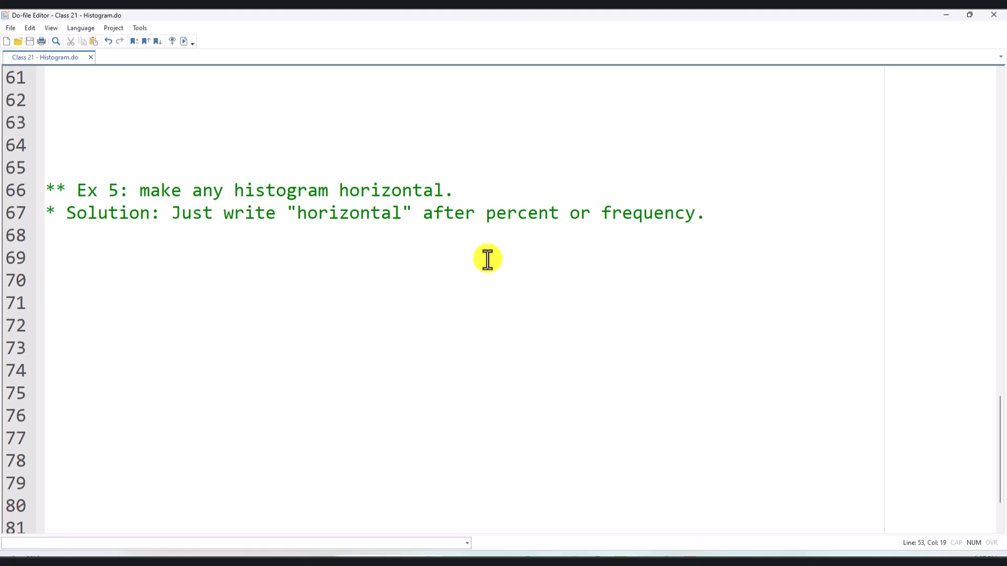
scroll(487, 260, up, 4)
scroll(321, 258, up, 16)
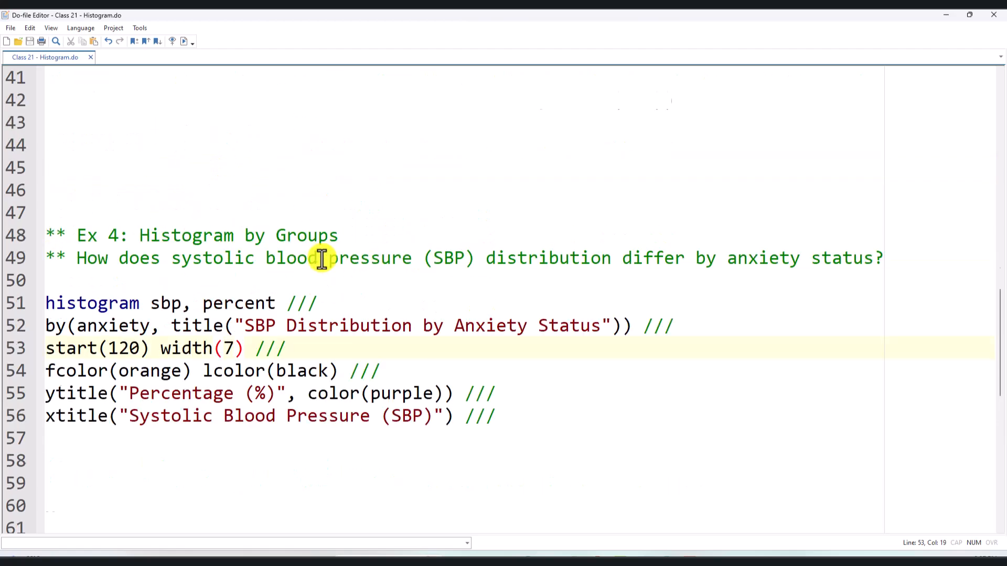
scroll(375, 294, down, 2)
scroll(356, 296, up, 2)
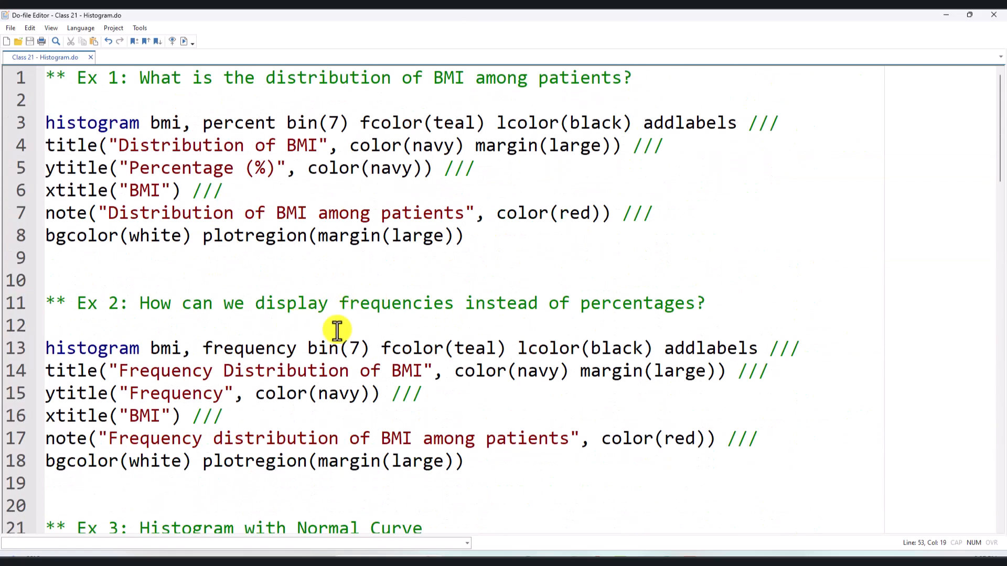